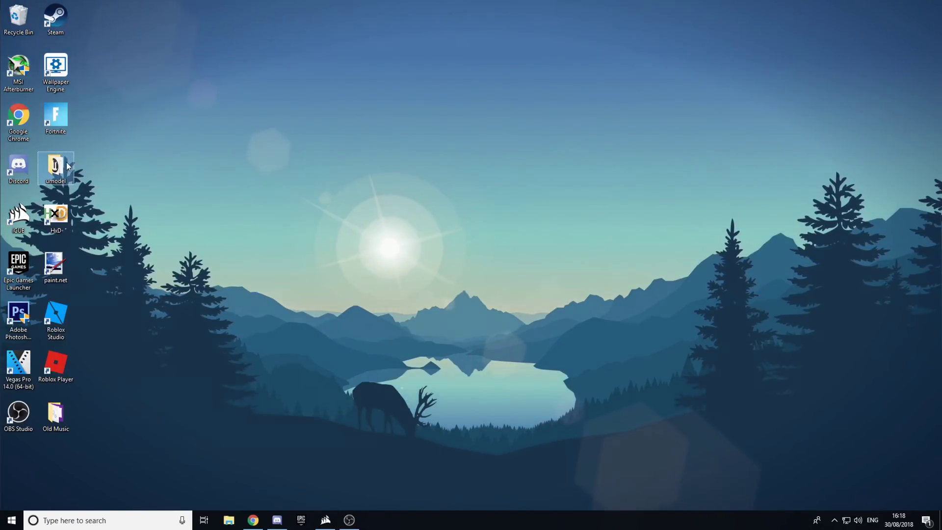
- Launch umodel.exe from the umodel folder and start browsing drive E for game files
{"action": "double_click", "coordinate": [55, 167]}
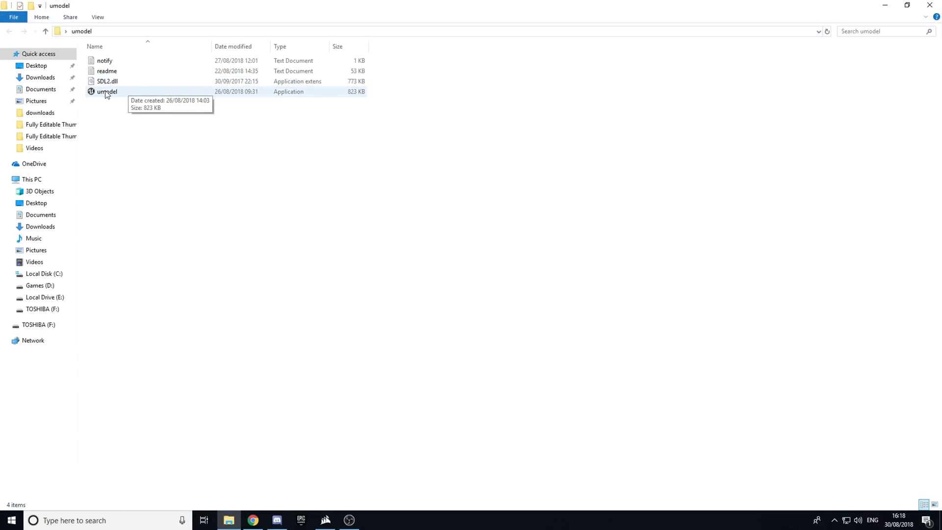
{"action": "double_click", "coordinate": [107, 92]}
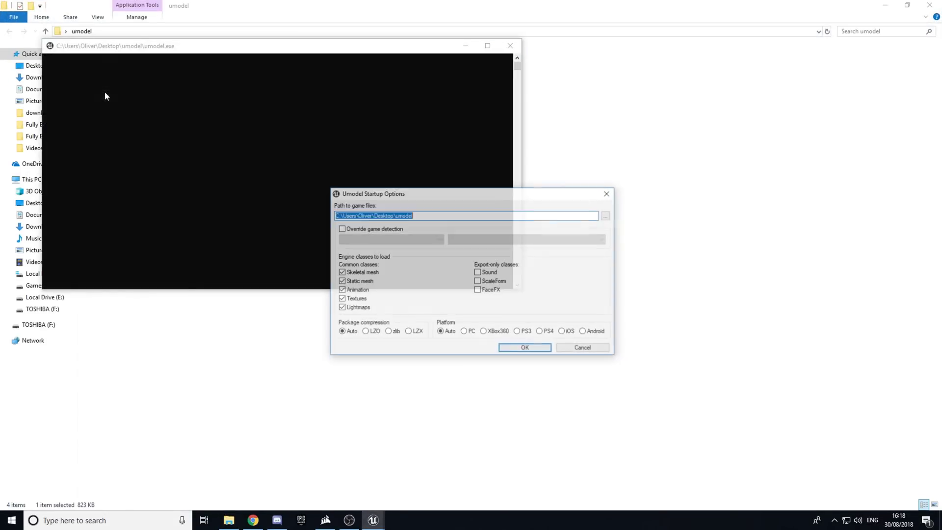
{"action": "left_click", "coordinate": [607, 216]}
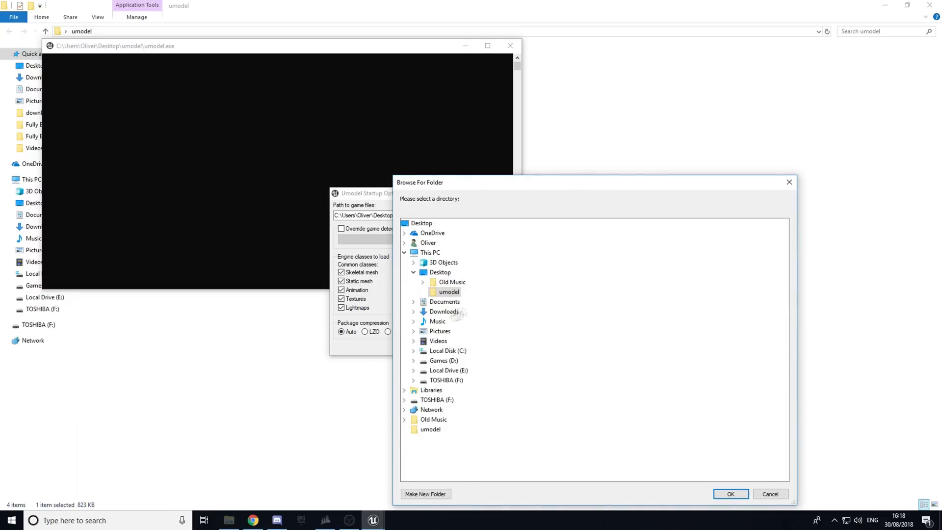
{"action": "left_click", "coordinate": [413, 372]}
{"action": "scroll", "coordinate": [445, 393], "scroll_direction": "down", "scroll_amount": 2}
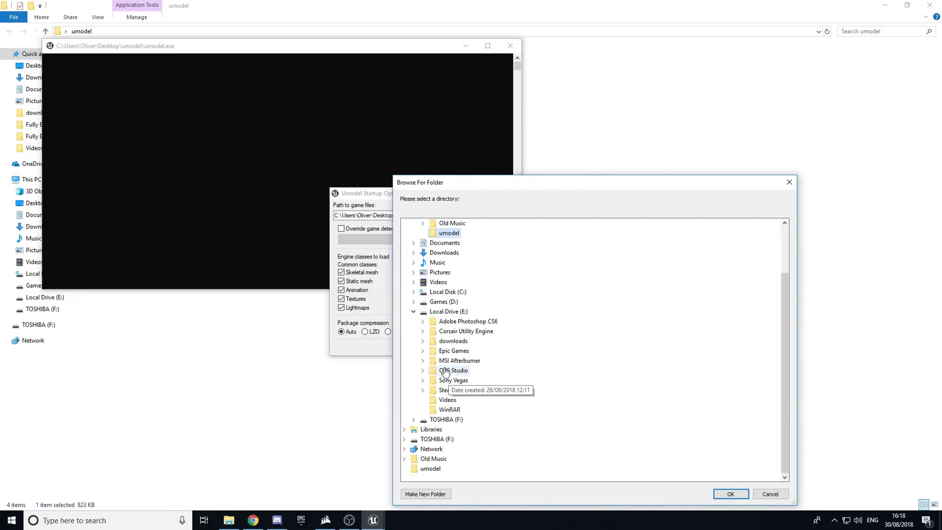
- Set the game-files path to E:\Epic Games\Fortnite\FortniteGame\Content\Paks and accept the startup options
{"action": "left_click", "coordinate": [423, 351]}
{"action": "double_click", "coordinate": [456, 370]}
{"action": "double_click", "coordinate": [474, 390]}
{"action": "double_click", "coordinate": [478, 411]}
{"action": "left_click", "coordinate": [485, 459]}
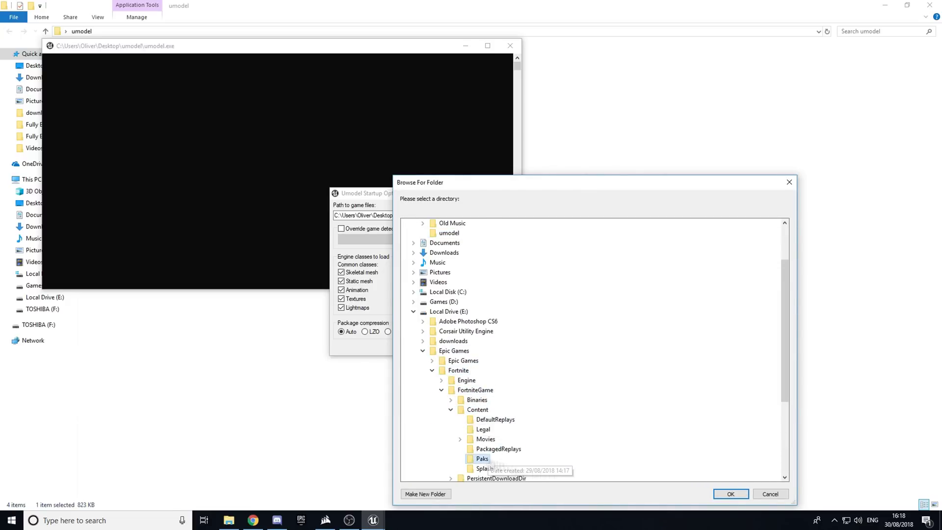
{"action": "left_click", "coordinate": [729, 494]}
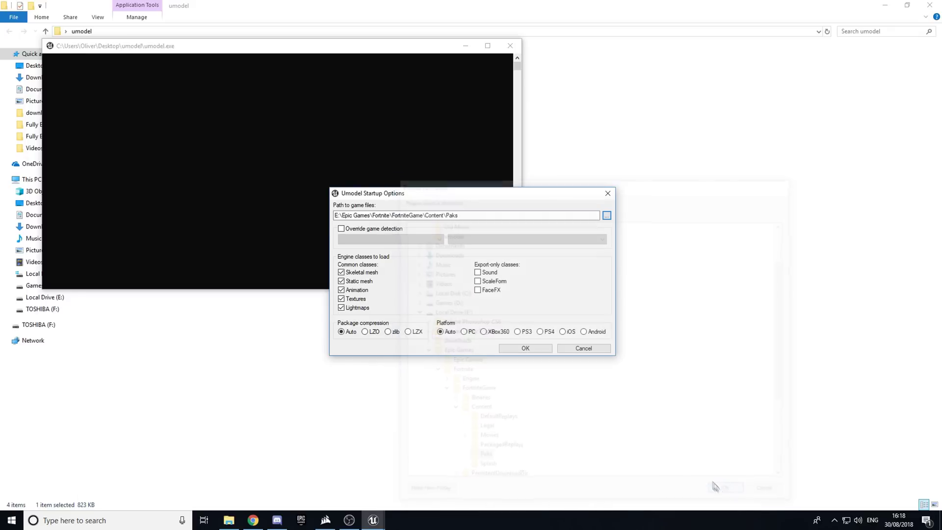
{"action": "left_click", "coordinate": [533, 349]}
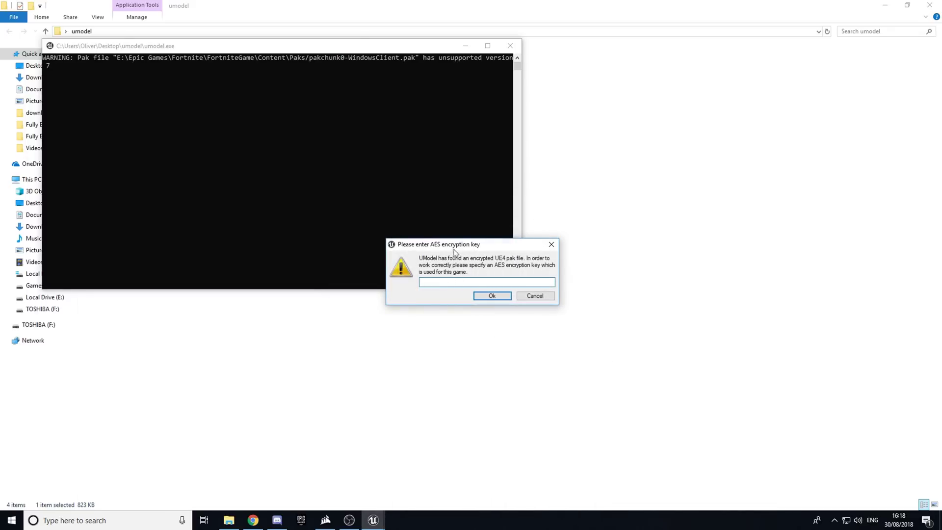
- Paste and confirm the AES encryption key, then move the package browser to the top-left
{"action": "key", "text": "ctrl+v"}
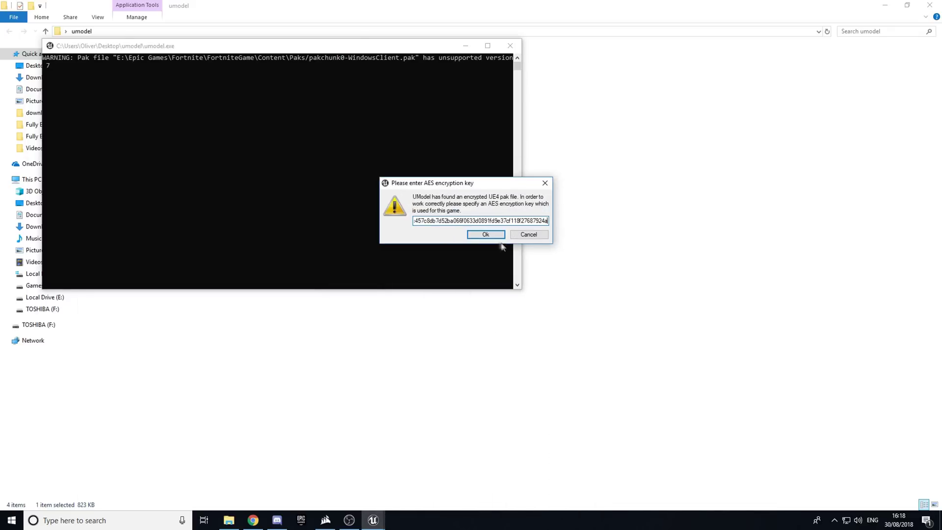
{"action": "left_click", "coordinate": [494, 234]}
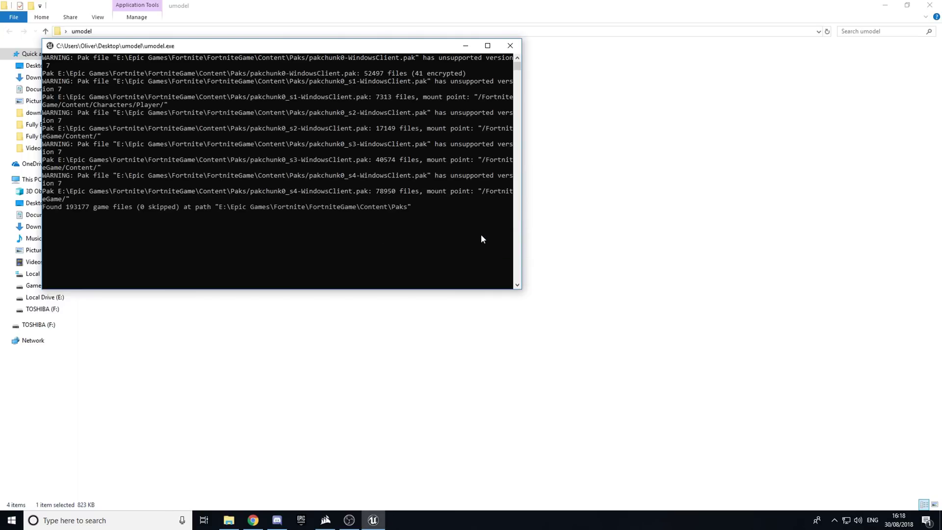
{"action": "left_click_drag", "start_coordinate": [420, 144], "coordinate": [130, 14]}
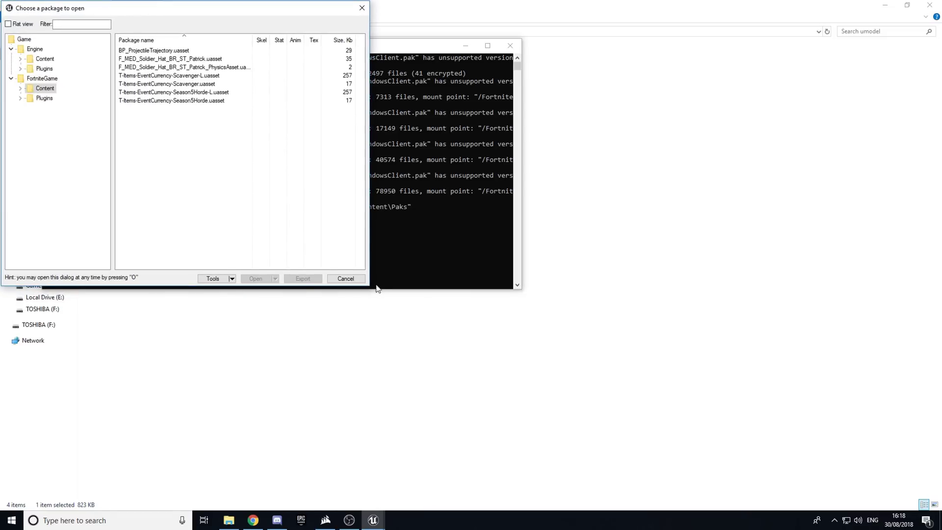
- Enlarge the package browser and expand Content > Characters > Player > Male > Medium
{"action": "left_click_drag", "start_coordinate": [372, 288], "coordinate": [931, 502]}
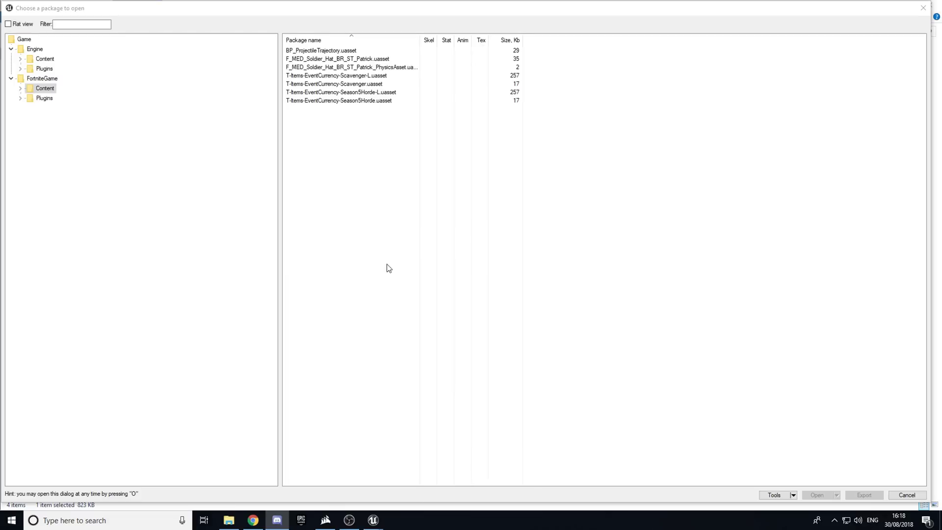
{"action": "left_click", "coordinate": [22, 90]}
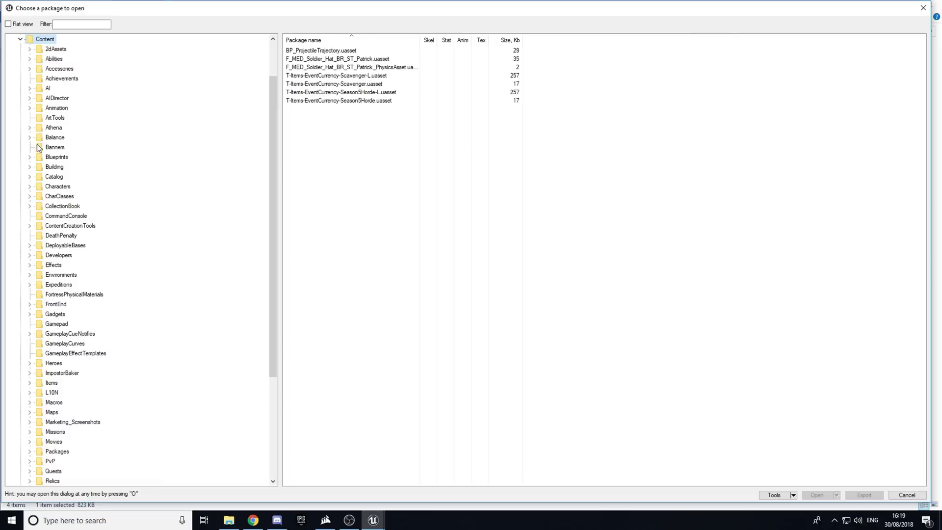
{"action": "left_click", "coordinate": [30, 187]}
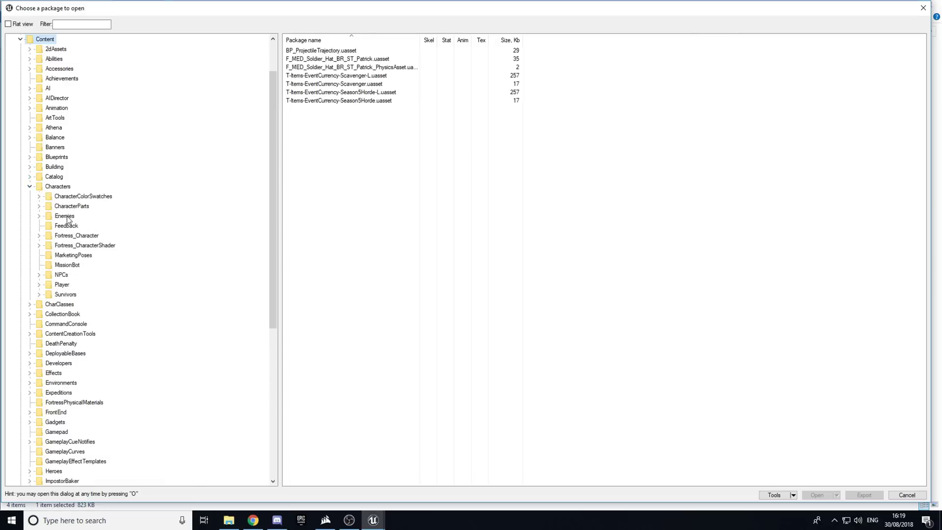
{"action": "left_click", "coordinate": [39, 285]}
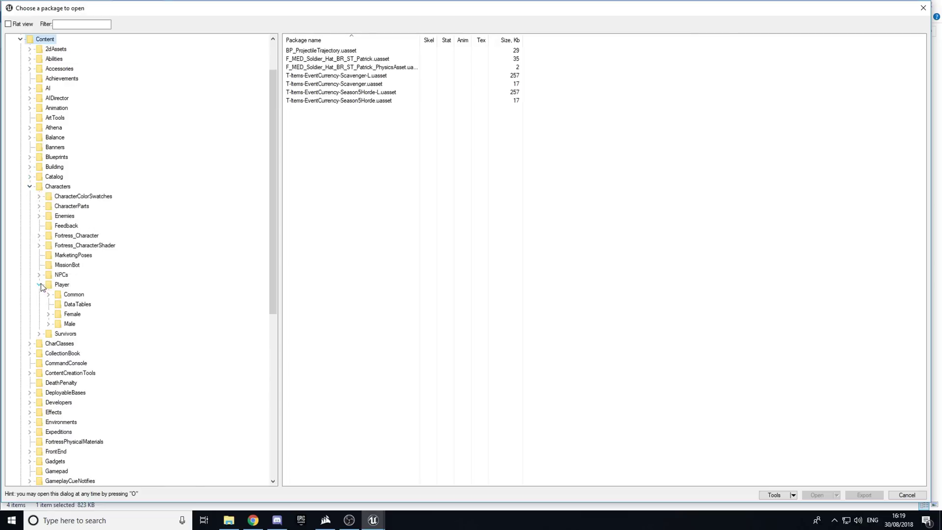
{"action": "left_click", "coordinate": [49, 325]}
{"action": "left_click", "coordinate": [48, 314]}
{"action": "left_click", "coordinate": [58, 393]}
- Under Bodies, check the M_MED_Graffiti_01 textures, then list the M_MED_Durrburger Meshes packages
{"action": "left_click", "coordinate": [68, 362]}
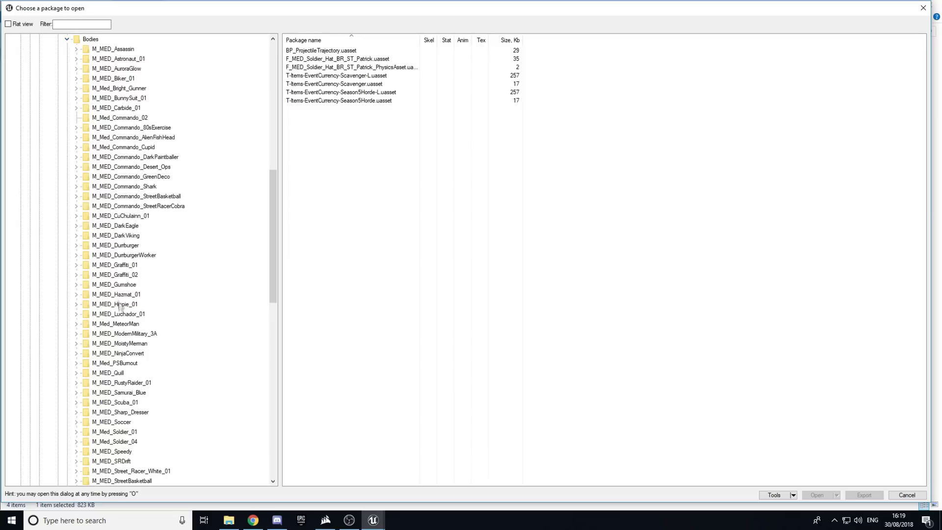
{"action": "left_click", "coordinate": [76, 265]}
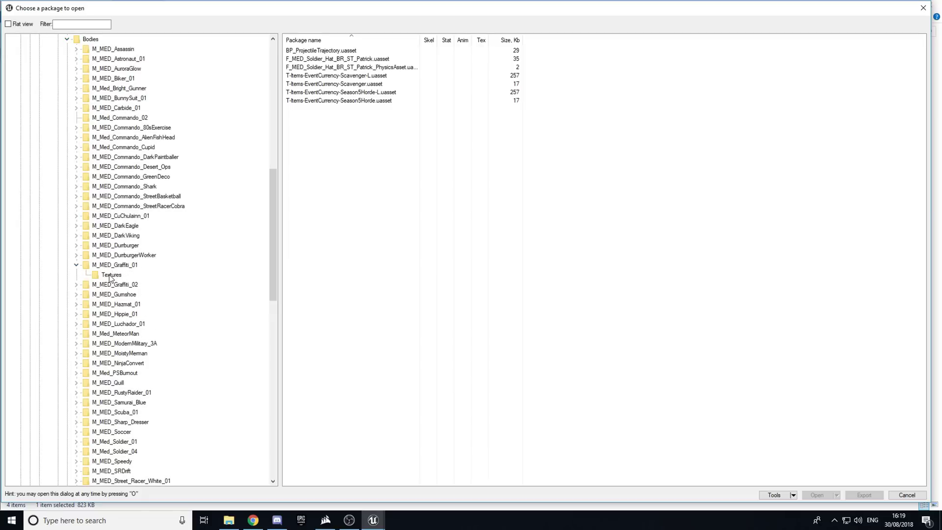
{"action": "left_click", "coordinate": [110, 275]}
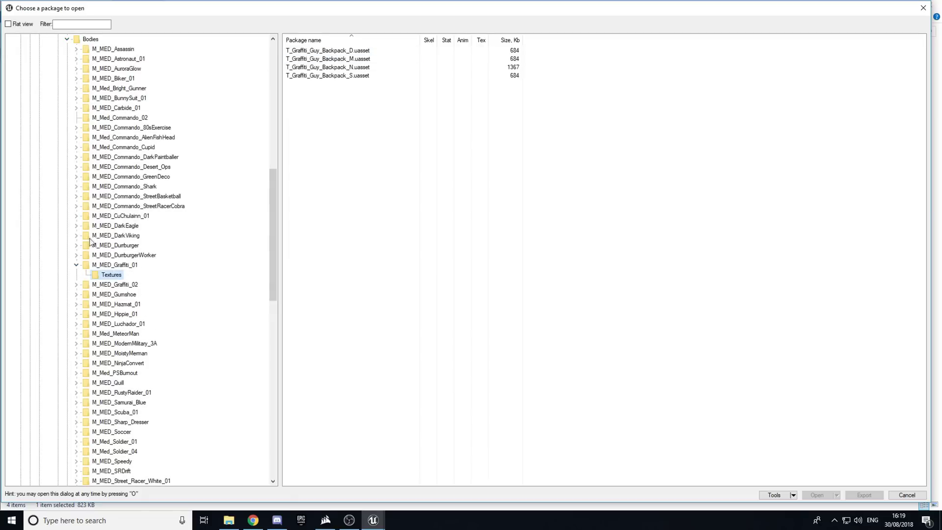
{"action": "left_click", "coordinate": [76, 245]}
{"action": "left_click", "coordinate": [109, 255]}
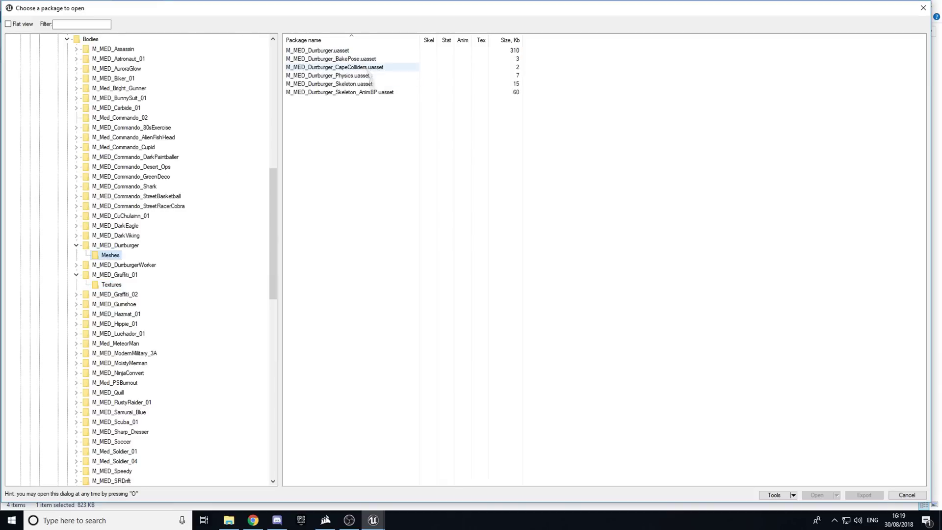
- Open the M_MED_Durrburger mesh using Unreal engine 4.20 and maximize the viewer
{"action": "double_click", "coordinate": [325, 51]}
{"action": "left_click", "coordinate": [486, 283]}
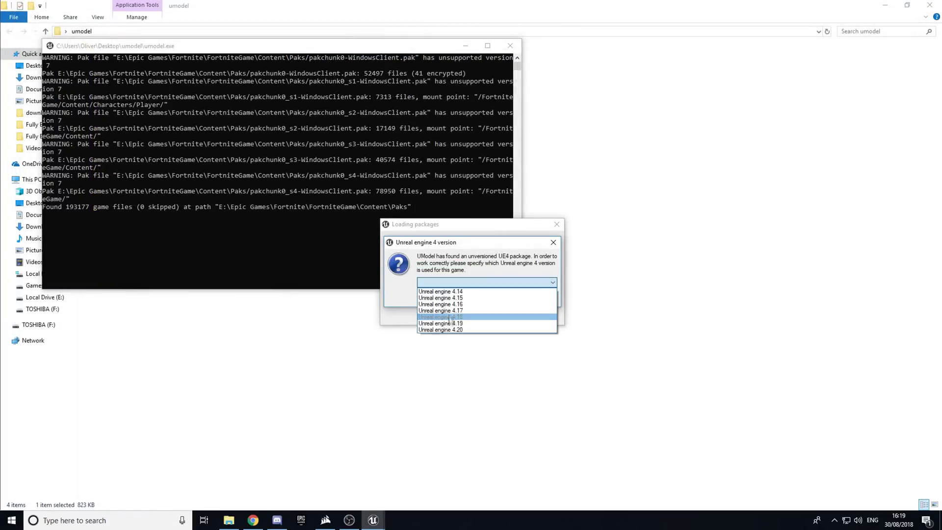
{"action": "left_click", "coordinate": [444, 330]}
{"action": "left_click", "coordinate": [493, 298]}
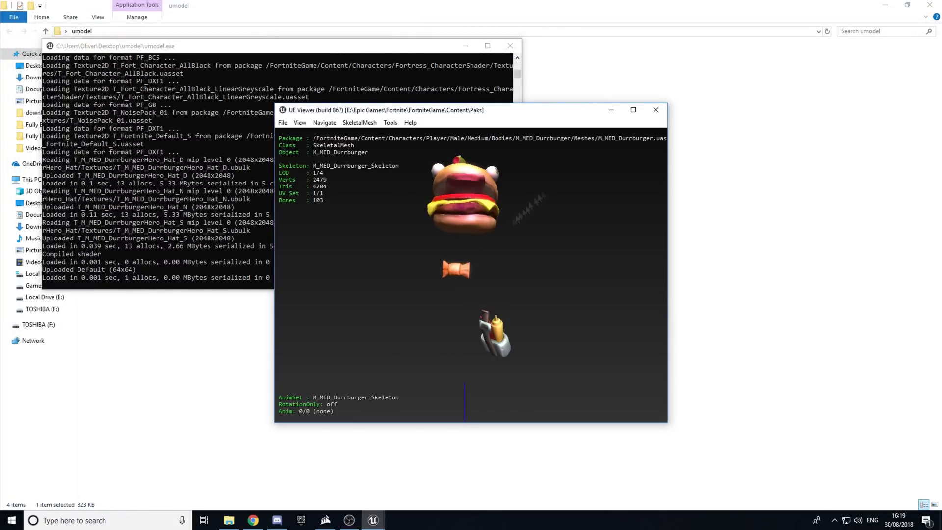
{"action": "left_click", "coordinate": [634, 110]}
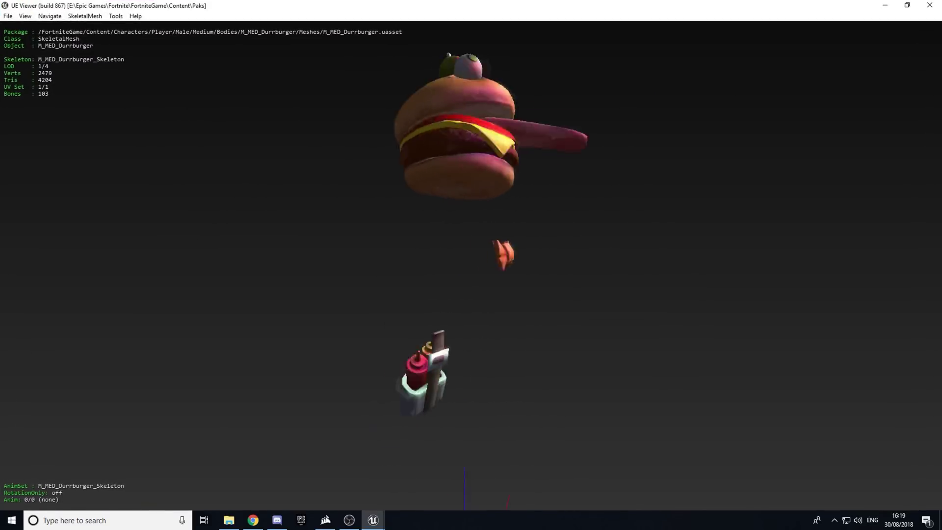
- Back in the package browser, list the Heads > M_MED_CAU_Jonesy_Head_01 mesh packages
{"action": "key", "text": "o"}
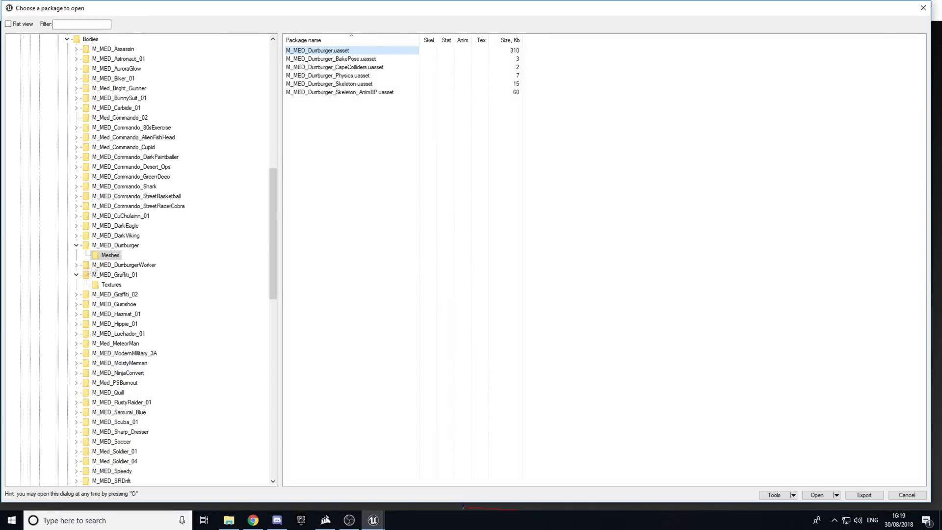
{"action": "scroll", "coordinate": [84, 236], "scroll_direction": "up", "scroll_amount": 8}
{"action": "left_click", "coordinate": [58, 255]}
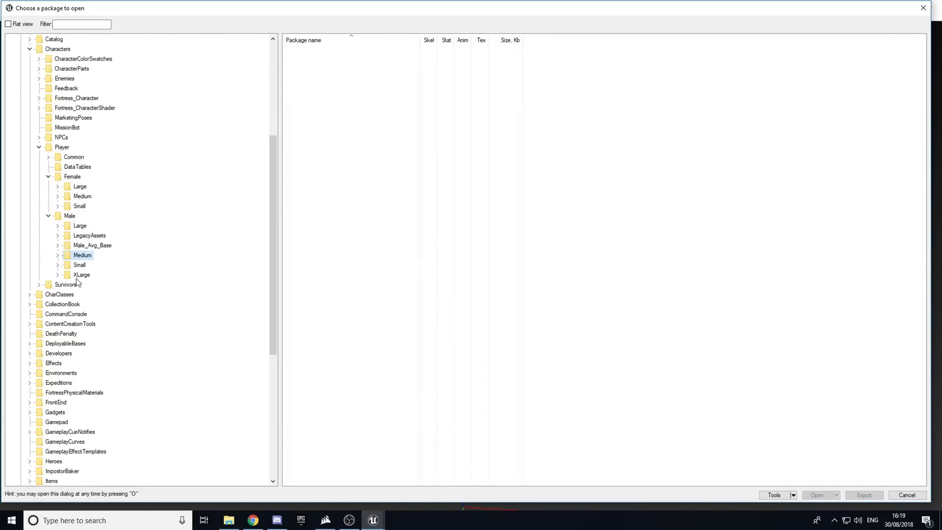
{"action": "left_click", "coordinate": [58, 256]}
{"action": "scroll", "coordinate": [74, 226], "scroll_direction": "up", "scroll_amount": 5}
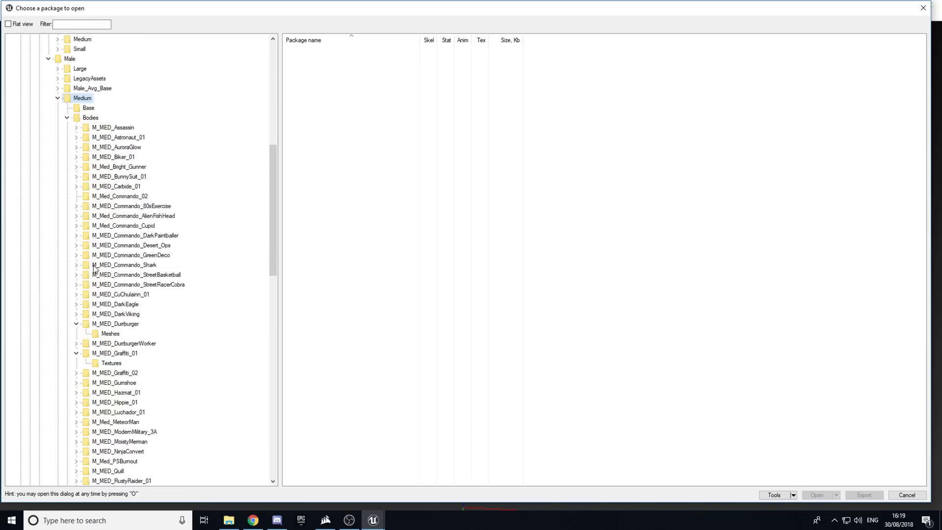
{"action": "left_click", "coordinate": [67, 206]}
{"action": "left_click", "coordinate": [68, 216]}
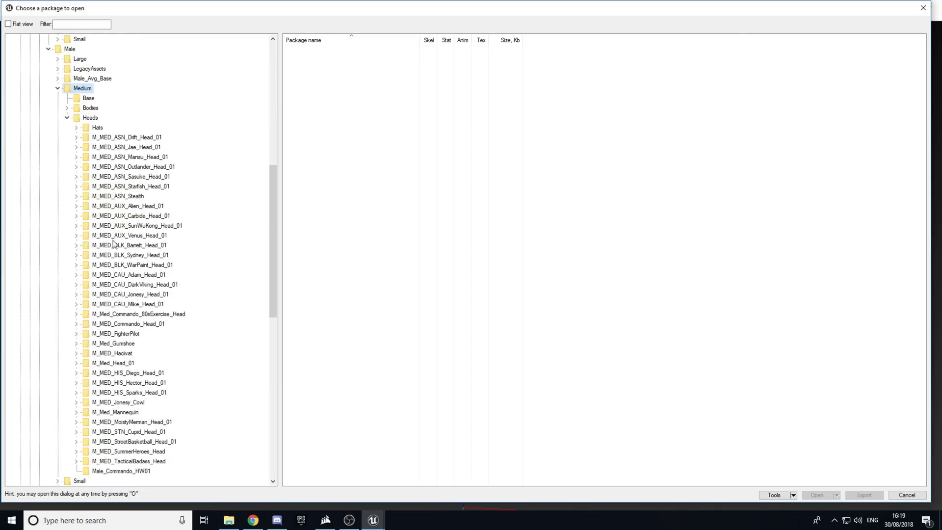
{"action": "scroll", "coordinate": [112, 238], "scroll_direction": "down", "scroll_amount": 3}
{"action": "left_click", "coordinate": [76, 206]}
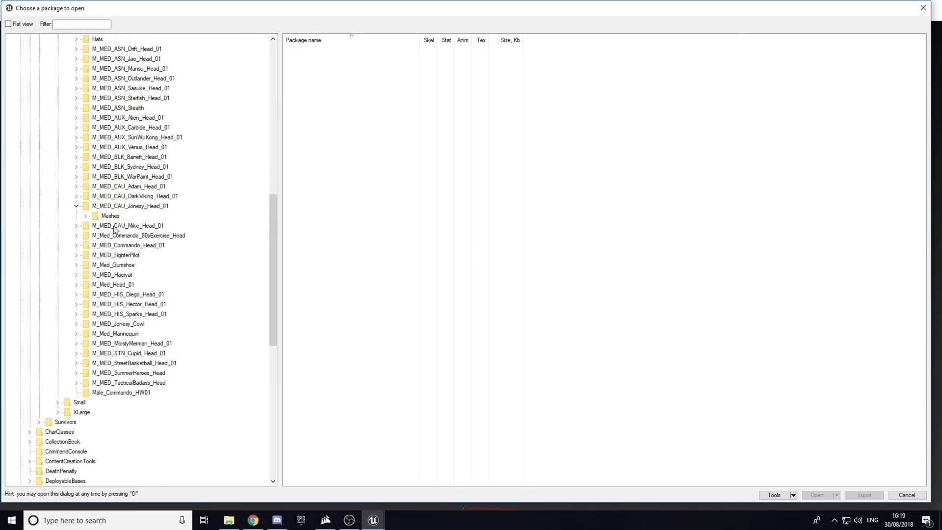
{"action": "left_click", "coordinate": [106, 216]}
- Preview the Jonesy head mesh, then return to the package browser
{"action": "double_click", "coordinate": [319, 48]}
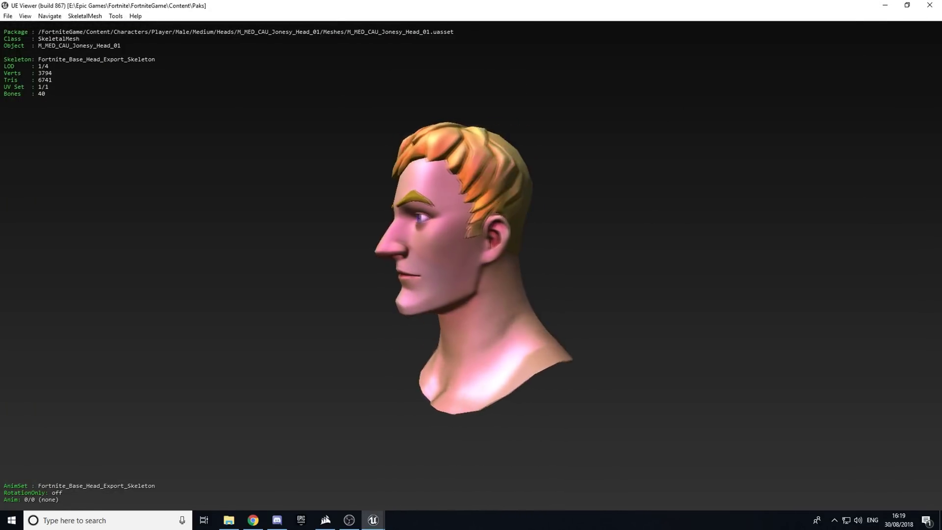
{"action": "key", "text": "o"}
{"action": "scroll", "coordinate": [86, 201], "scroll_direction": "up", "scroll_amount": 7}
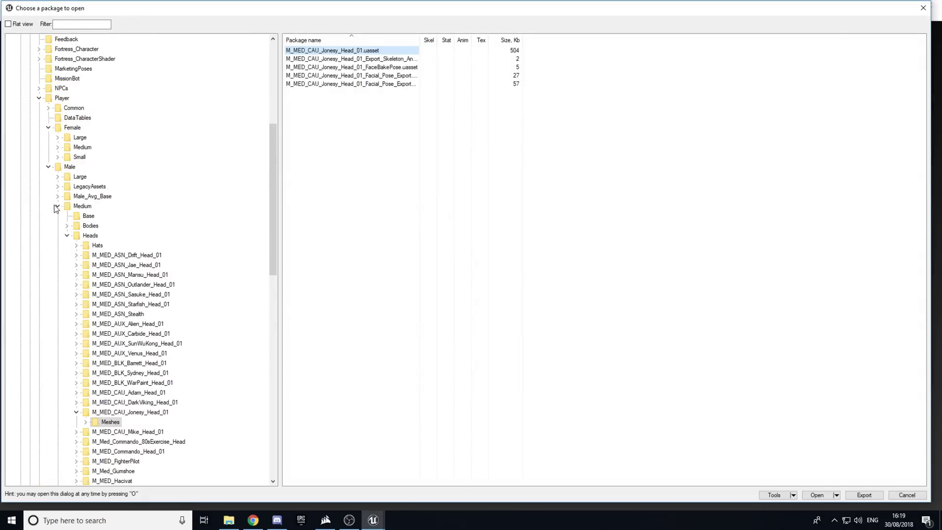
- Collapse the Medium, Male, Female, Player and Characters folders
{"action": "left_click", "coordinate": [57, 206]}
{"action": "left_click", "coordinate": [48, 167]}
{"action": "left_click", "coordinate": [48, 128]}
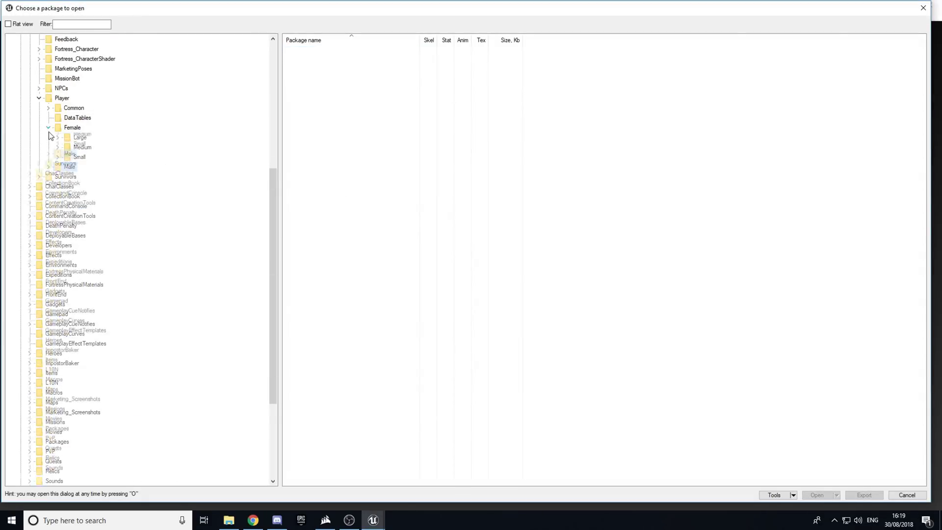
{"action": "left_click", "coordinate": [39, 98]}
{"action": "scroll", "coordinate": [37, 148], "scroll_direction": "up", "scroll_amount": 6}
{"action": "left_click", "coordinate": [30, 176]}
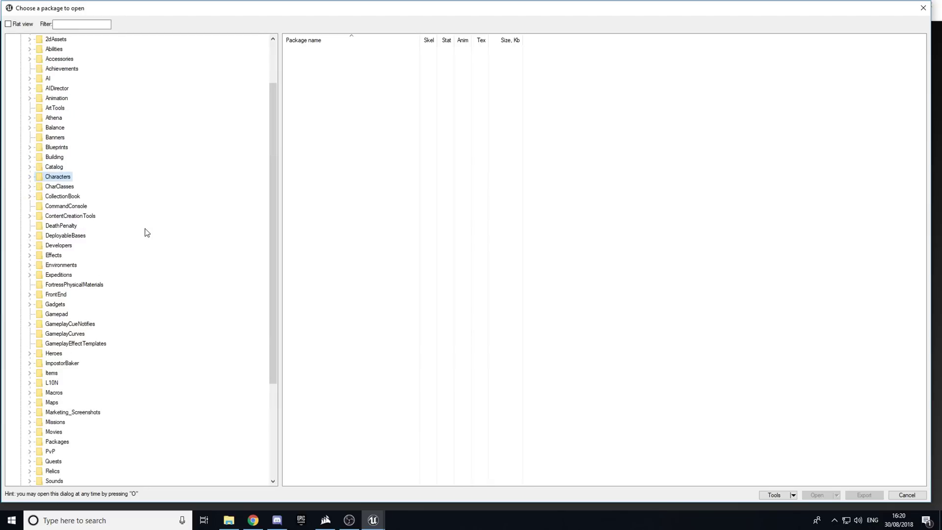
- Expand UI > Foundation > Textures > BattleRoyale > FeaturedItems and list the Outfit packages
{"action": "scroll", "coordinate": [118, 338], "scroll_direction": "down", "scroll_amount": 5}
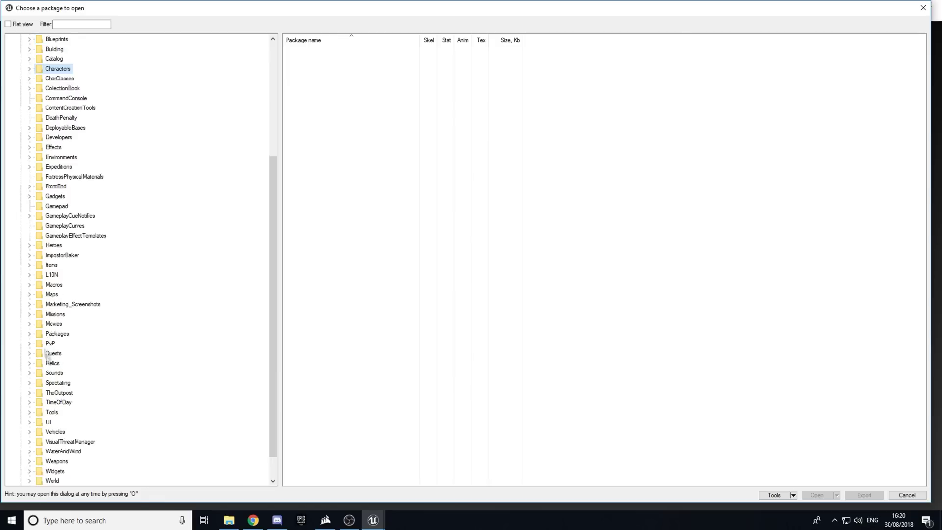
{"action": "left_click", "coordinate": [29, 393]}
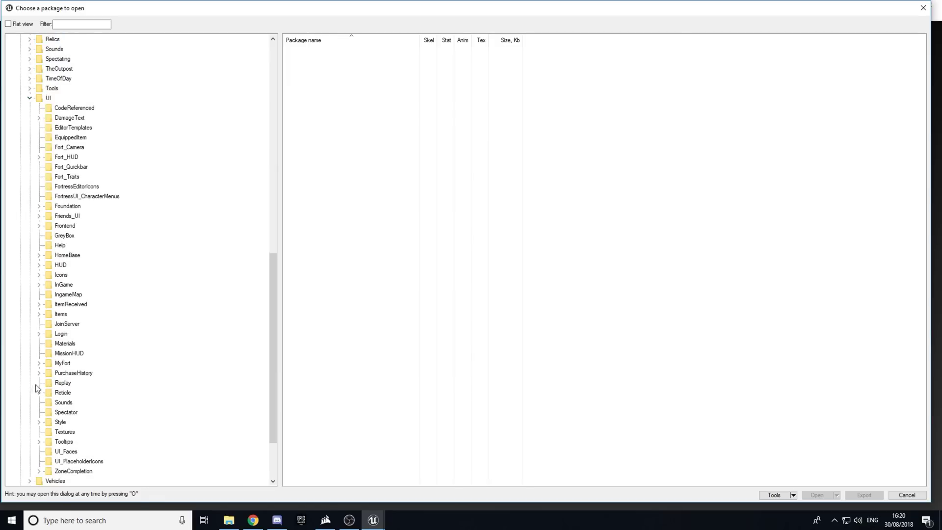
{"action": "scroll", "coordinate": [68, 366], "scroll_direction": "down", "scroll_amount": 3}
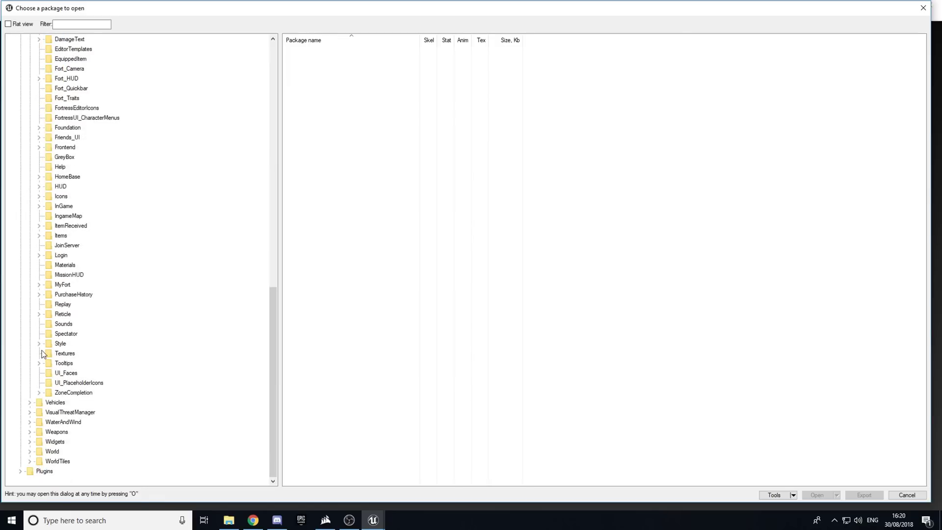
{"action": "scroll", "coordinate": [61, 359], "scroll_direction": "up", "scroll_amount": 3}
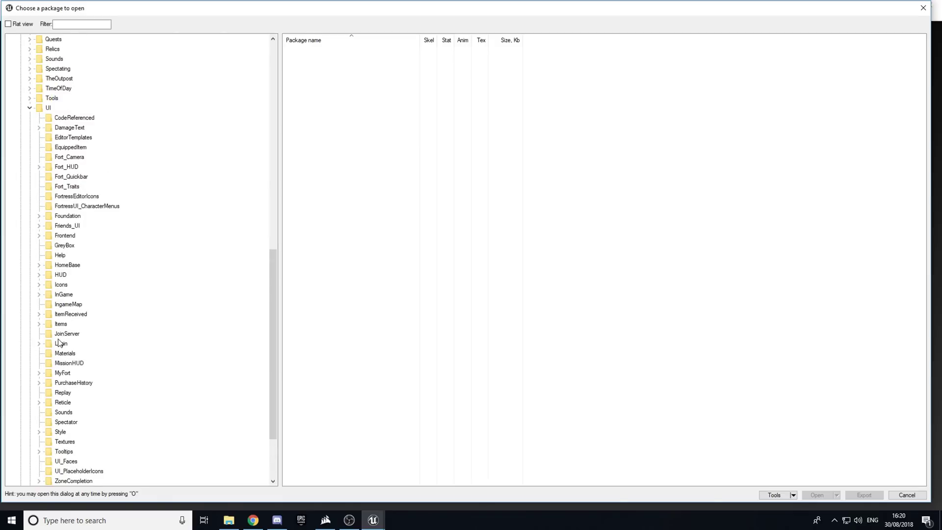
{"action": "scroll", "coordinate": [59, 342], "scroll_direction": "down", "scroll_amount": 2}
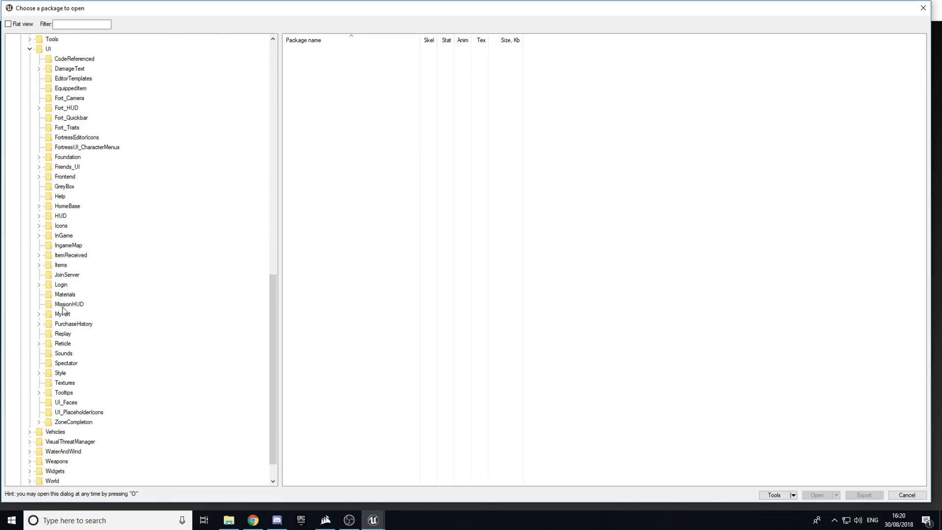
{"action": "left_click", "coordinate": [43, 157]}
{"action": "scroll", "coordinate": [98, 320], "scroll_direction": "down", "scroll_amount": 5}
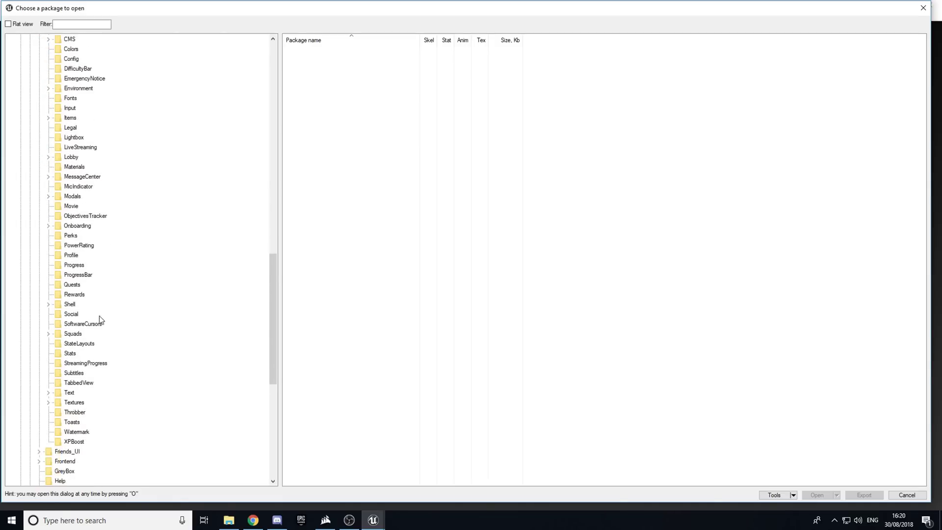
{"action": "left_click", "coordinate": [49, 344]}
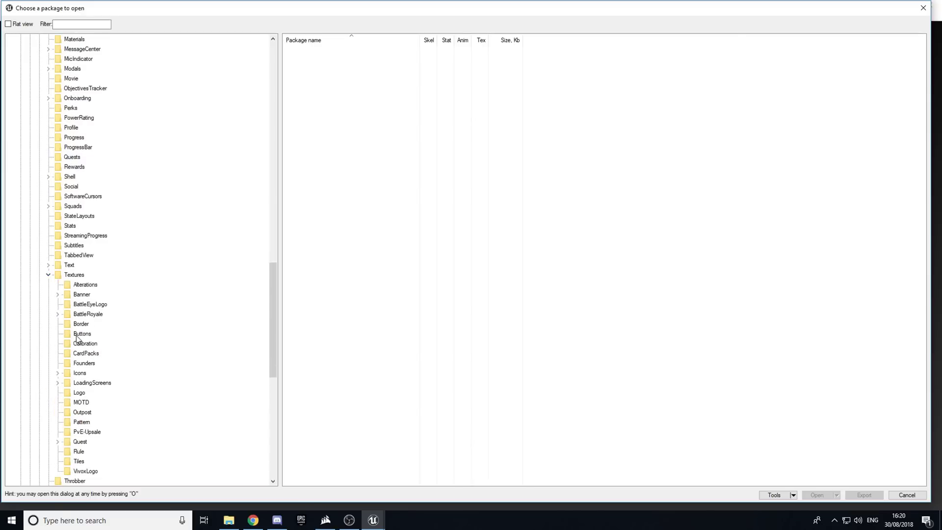
{"action": "scroll", "coordinate": [78, 342], "scroll_direction": "down", "scroll_amount": 1}
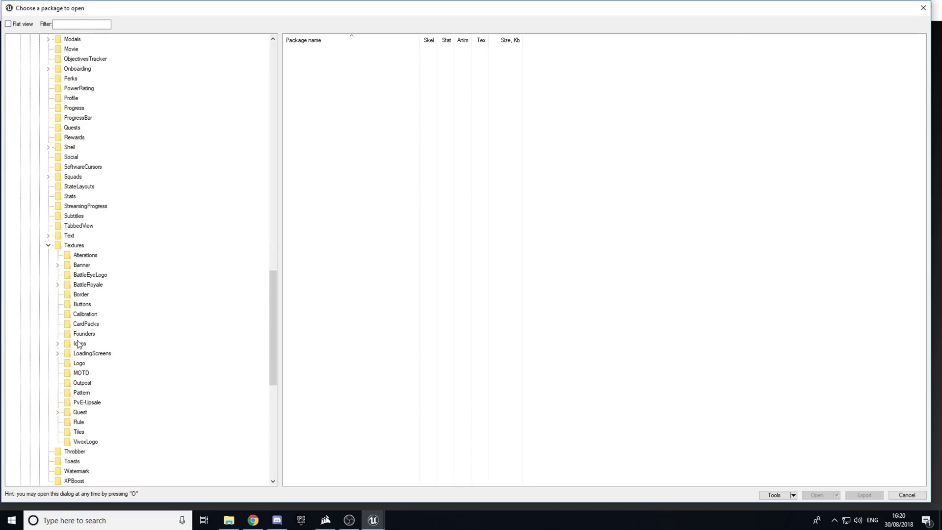
{"action": "left_click", "coordinate": [58, 285]}
{"action": "left_click", "coordinate": [67, 305]}
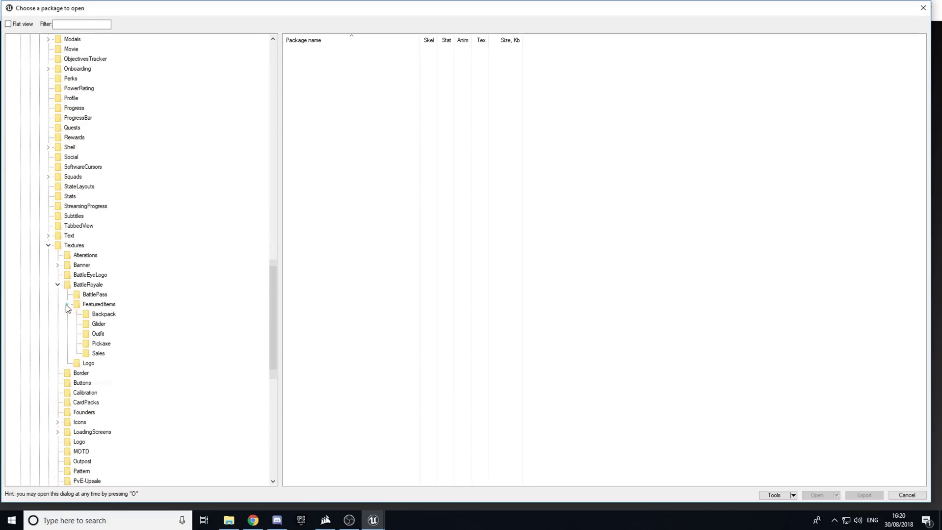
{"action": "left_click", "coordinate": [97, 333]}
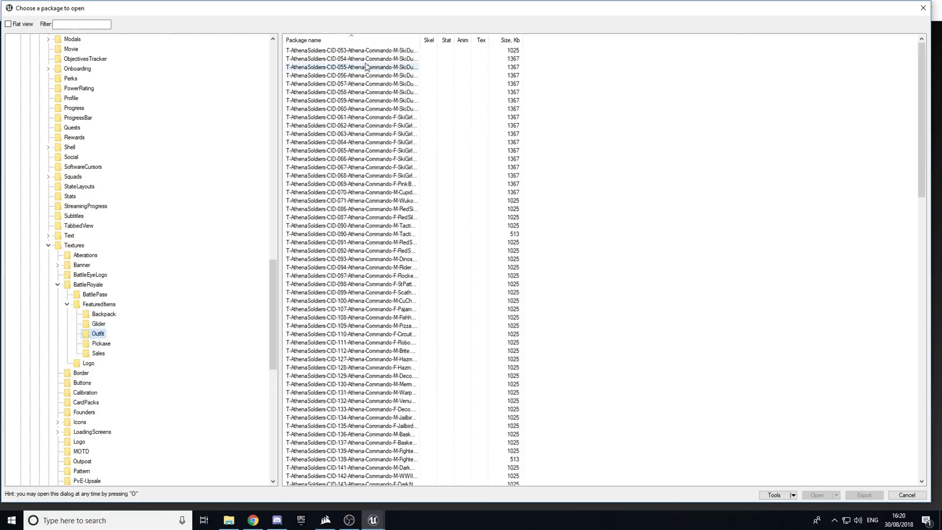
- Preview the SkiDude outfit icon, then select all 146 Outfit packages and export them
{"action": "double_click", "coordinate": [334, 55]}
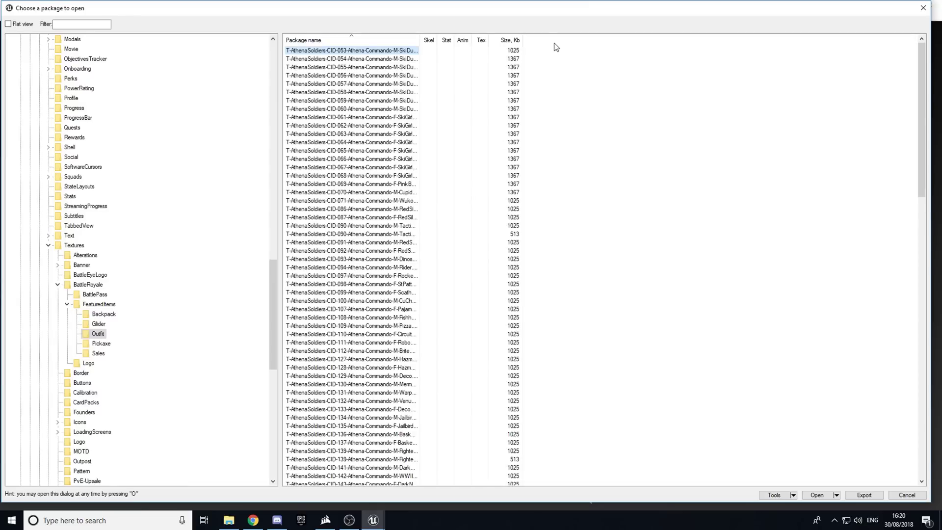
{"action": "key", "text": "shift+End"}
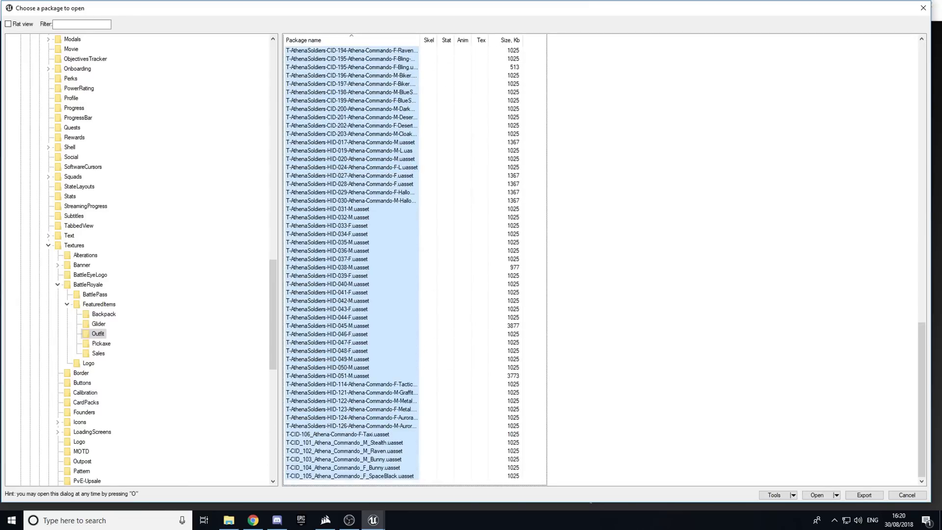
{"action": "left_click", "coordinate": [854, 495]}
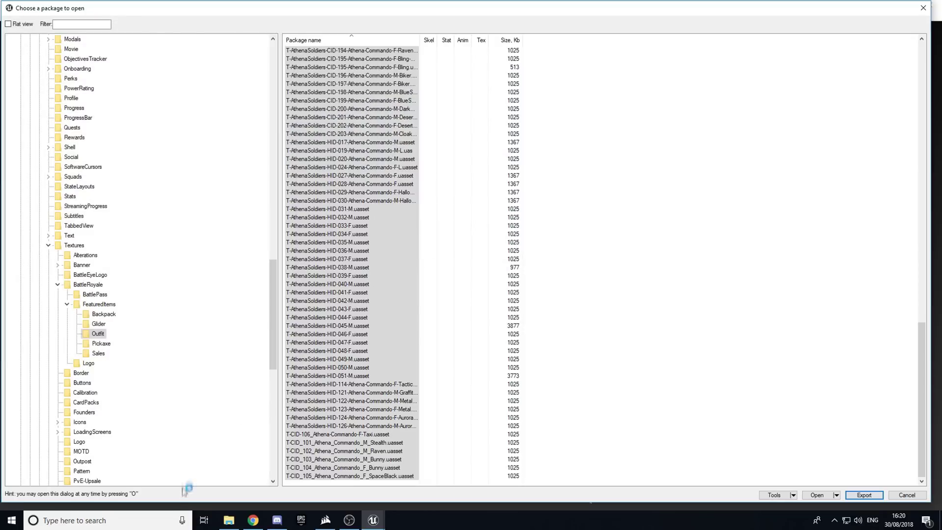
- Open UmodelExport > UI > Foundation > Textures > BattleRoyale > FeaturedItems > Outfit in File Explorer
{"action": "left_click", "coordinate": [228, 520]}
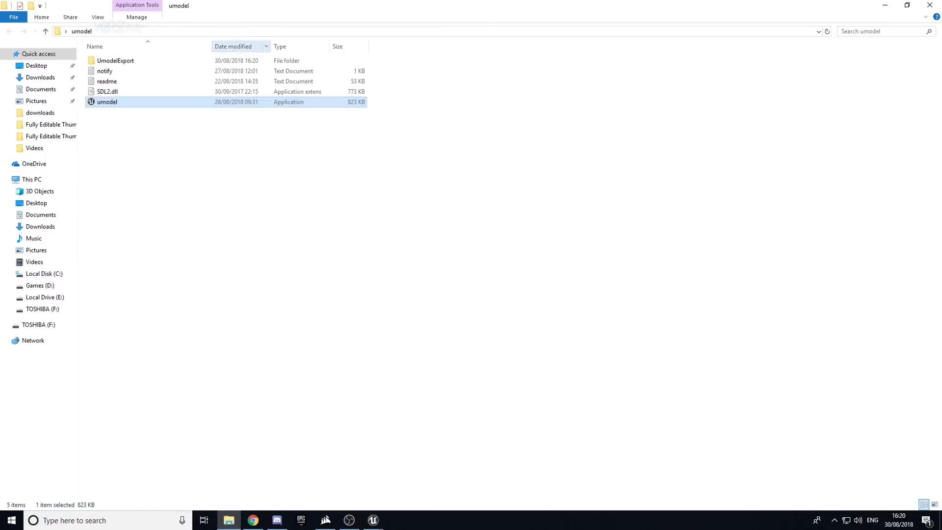
{"action": "double_click", "coordinate": [107, 61]}
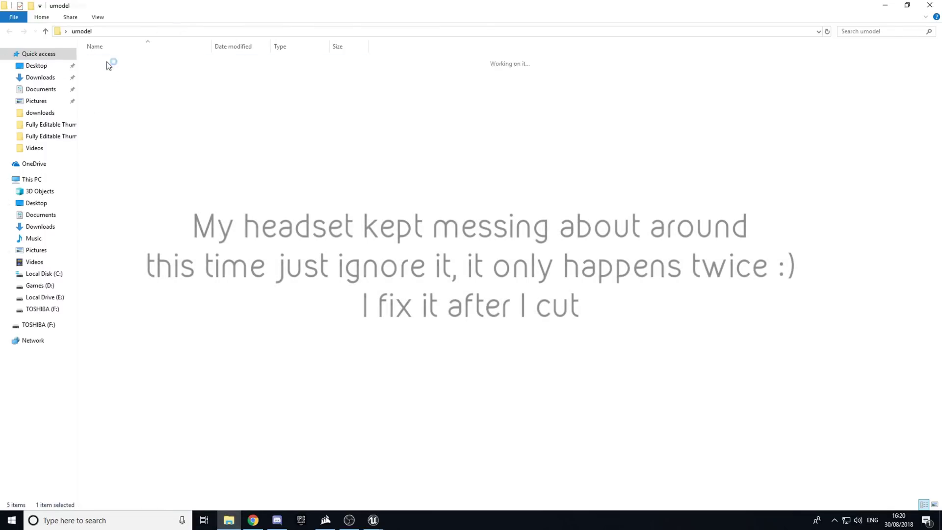
{"action": "double_click", "coordinate": [119, 63]}
{"action": "double_click", "coordinate": [118, 64]}
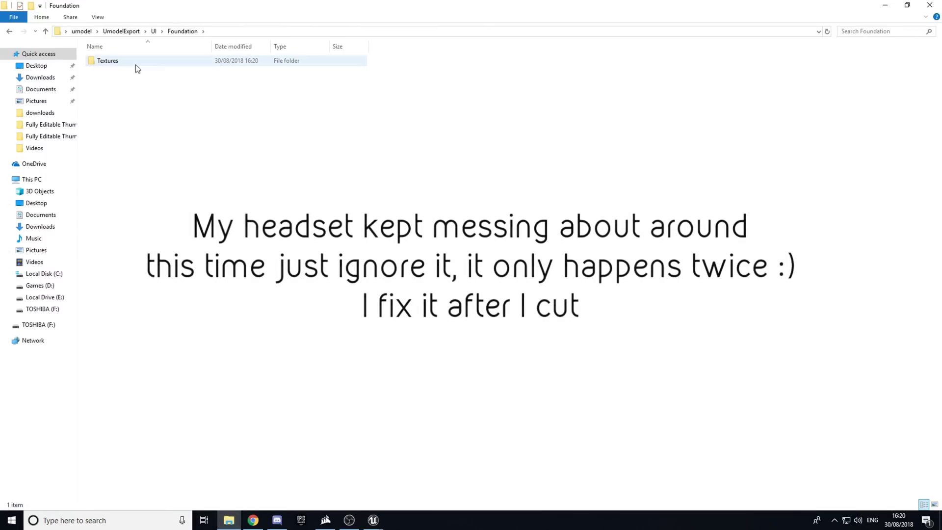
{"action": "double_click", "coordinate": [136, 64]}
{"action": "double_click", "coordinate": [148, 63]}
{"action": "double_click", "coordinate": [156, 63]}
{"action": "left_click", "coordinate": [156, 63]}
{"action": "double_click", "coordinate": [156, 63]}
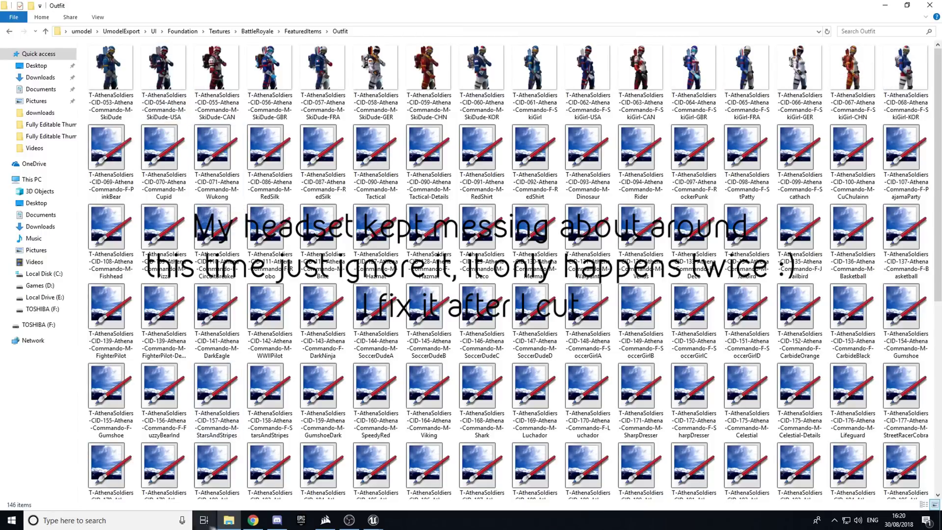
- Scroll through the exported outfit icon thumbnails
{"action": "mouse_move", "coordinate": [252, 523]}
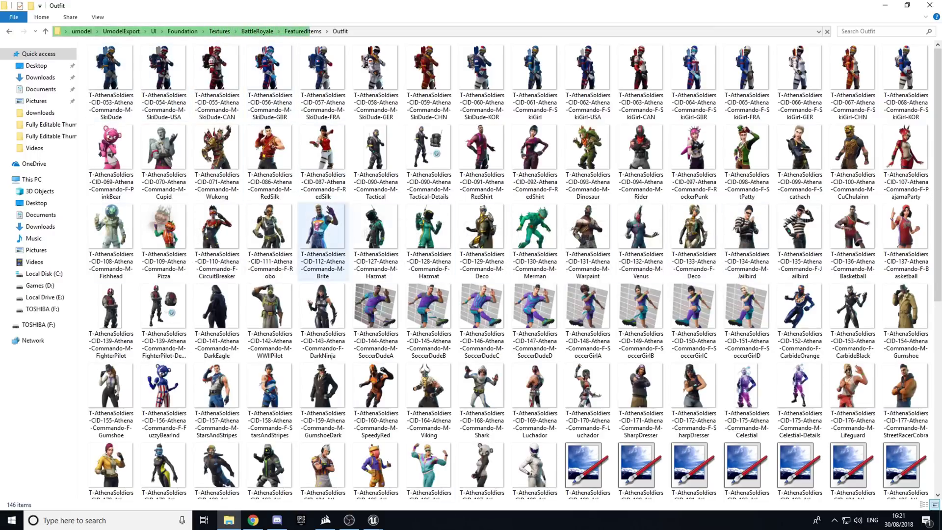
{"action": "scroll", "coordinate": [466, 275], "scroll_direction": "down", "scroll_amount": 5}
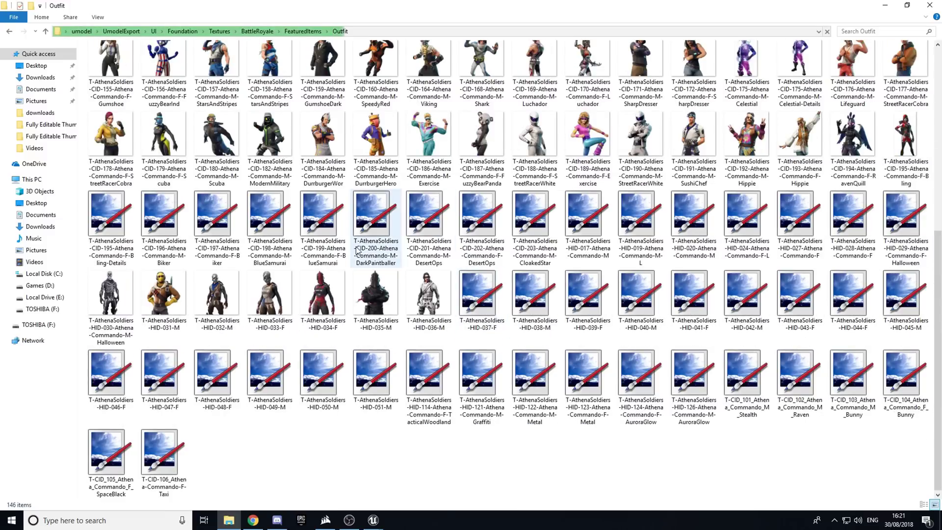
{"action": "scroll", "coordinate": [295, 220], "scroll_direction": "up", "scroll_amount": 5}
{"action": "scroll", "coordinate": [251, 199], "scroll_direction": "down", "scroll_amount": 5}
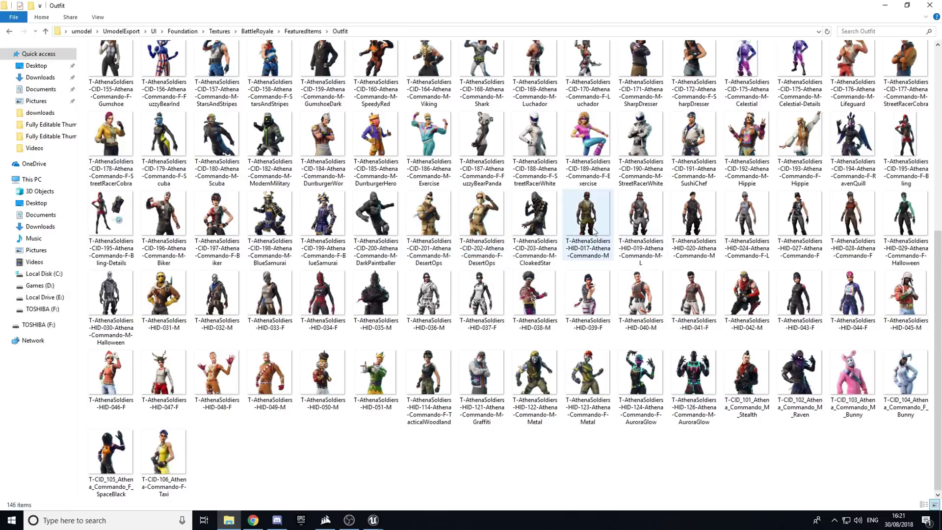
{"action": "scroll", "coordinate": [667, 315], "scroll_direction": "up", "scroll_amount": 3}
{"action": "scroll", "coordinate": [666, 315], "scroll_direction": "up", "scroll_amount": 3}
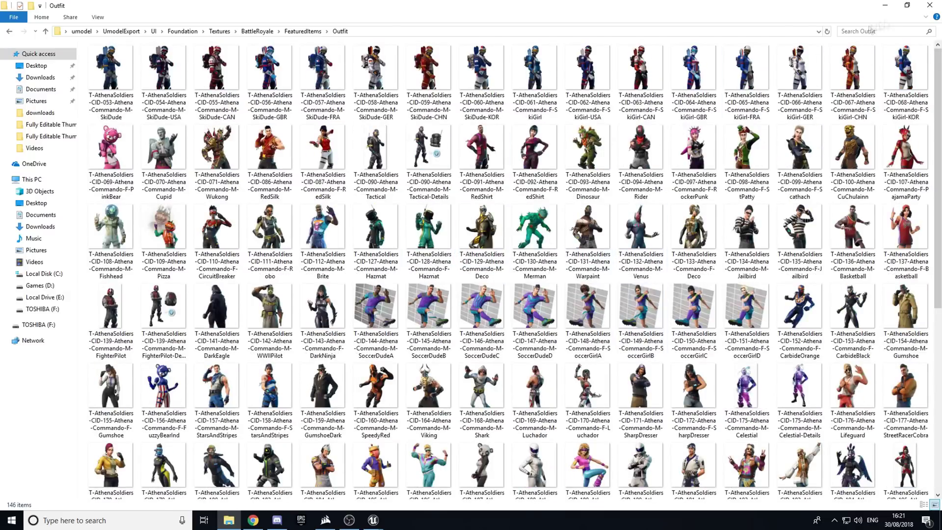
- Return to UModel, list the Glider textures and preview T-Featured-Glider-051-Luchador
{"action": "left_click", "coordinate": [938, 5]}
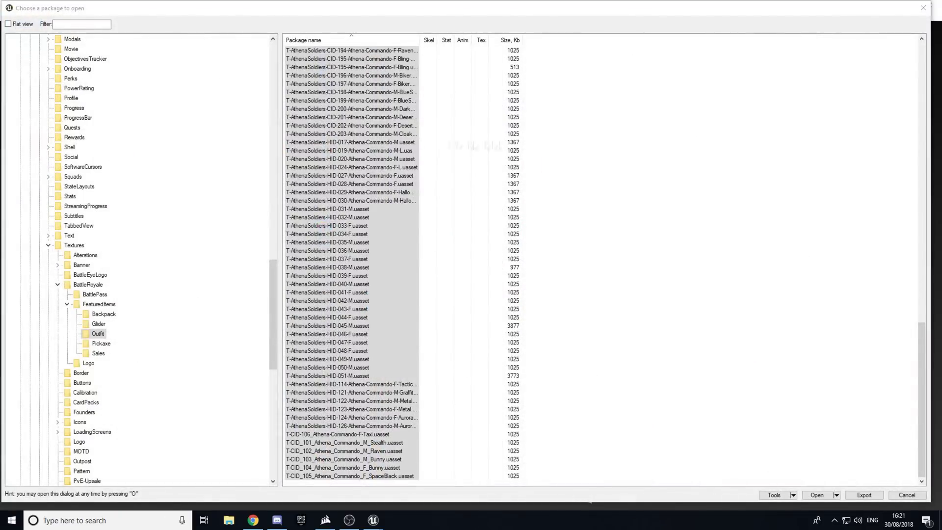
{"action": "left_click", "coordinate": [616, 177]}
{"action": "left_click", "coordinate": [104, 324]}
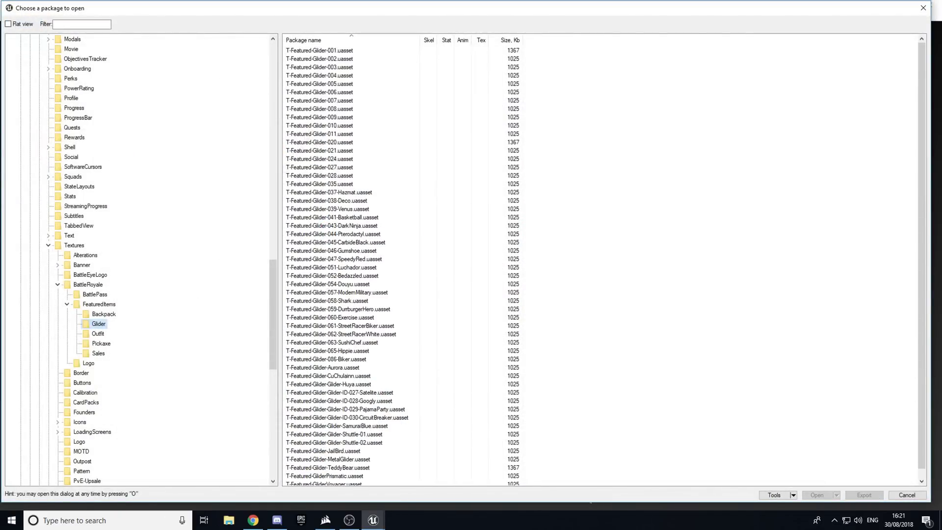
{"action": "double_click", "coordinate": [319, 50]}
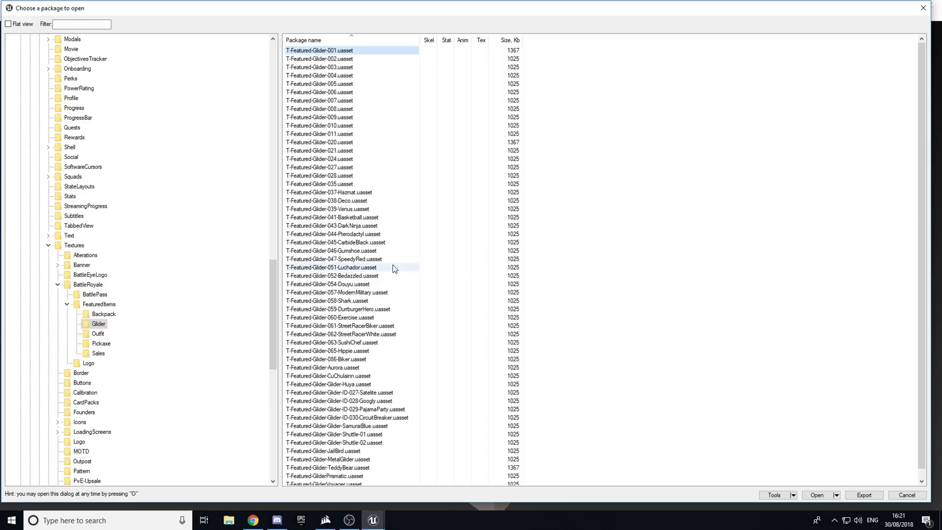
{"action": "double_click", "coordinate": [390, 267]}
{"action": "key", "text": "o"}
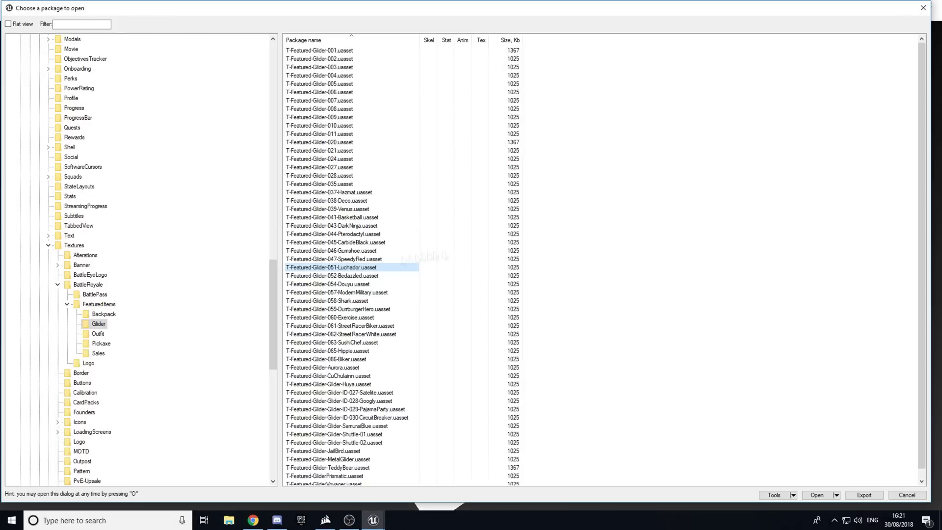
- List the Pickaxe textures and preview the PizzaPit pickaxe texture
{"action": "left_click", "coordinate": [67, 305]}
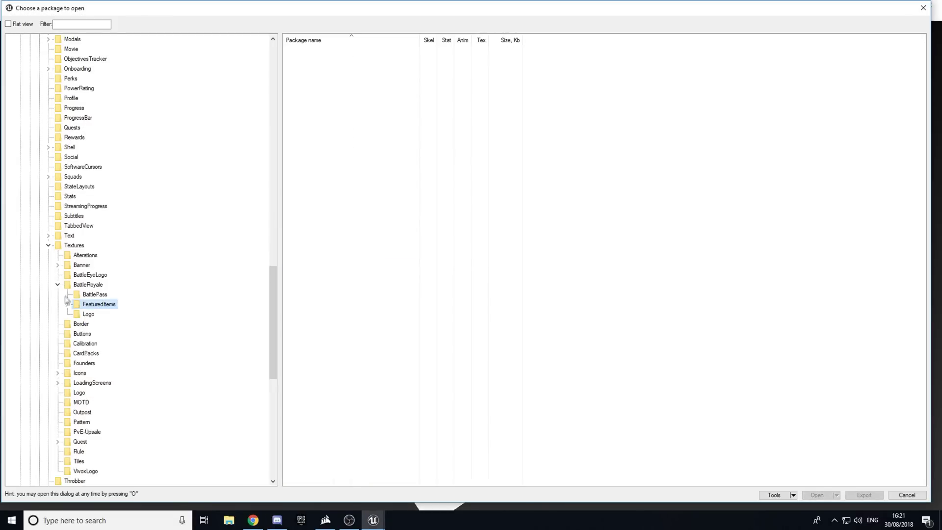
{"action": "left_click", "coordinate": [68, 305]}
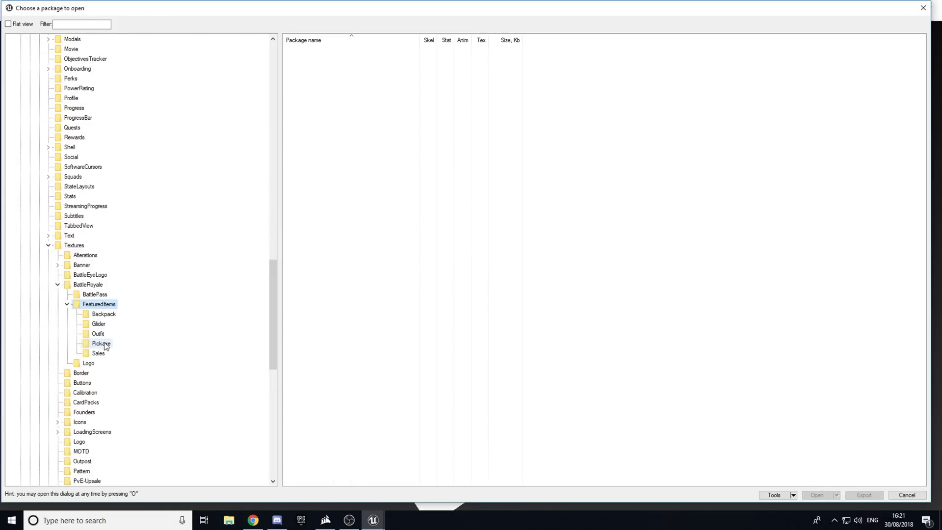
{"action": "left_click", "coordinate": [105, 345]}
{"action": "double_click", "coordinate": [393, 49]}
{"action": "key", "text": "o"}
{"action": "double_click", "coordinate": [368, 268]}
{"action": "key", "text": "o"}
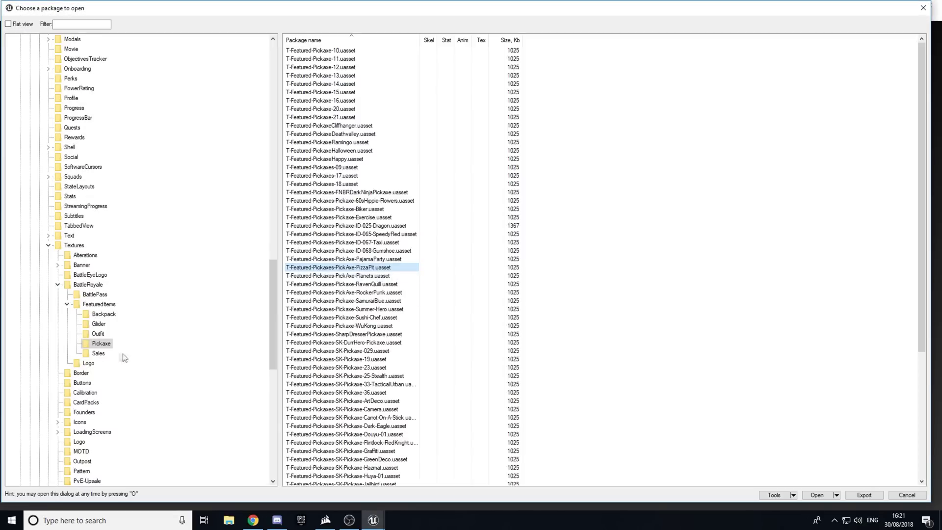
- List the Backpack packages, then collapse the FeaturedItems, BattleRoyale and Textures folders
{"action": "left_click", "coordinate": [104, 314]}
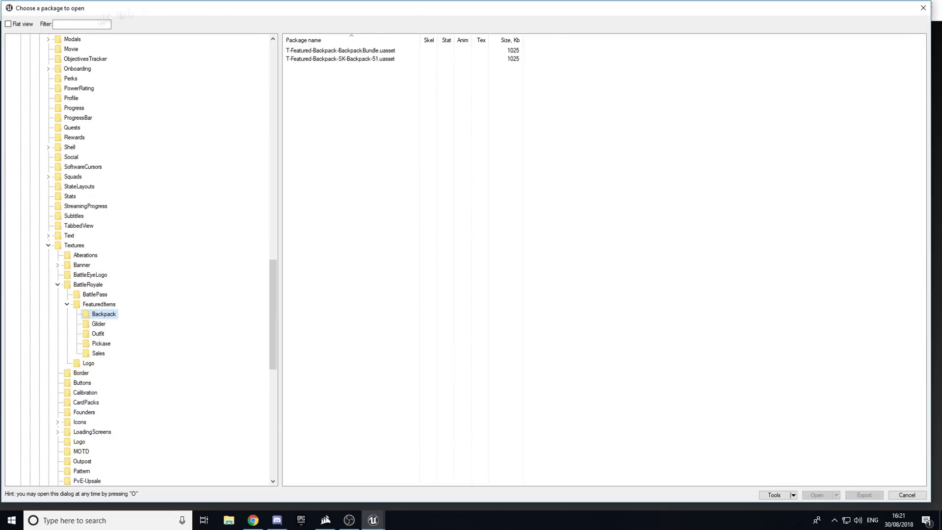
{"action": "left_click", "coordinate": [67, 304]}
{"action": "left_click", "coordinate": [58, 285]}
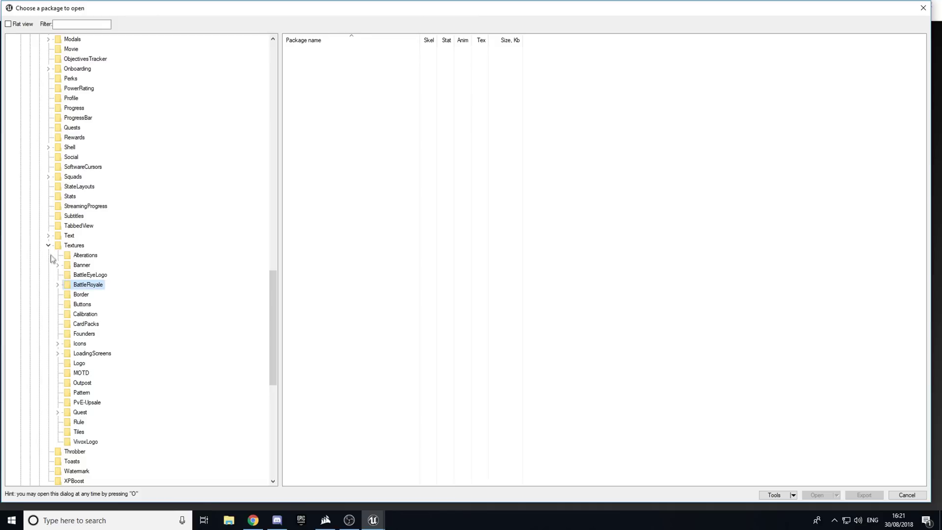
{"action": "left_click", "coordinate": [49, 245]}
- Collapse Foundation and UI, then expand Athena > Playlists
{"action": "scroll", "coordinate": [63, 255], "scroll_direction": "up", "scroll_amount": 14}
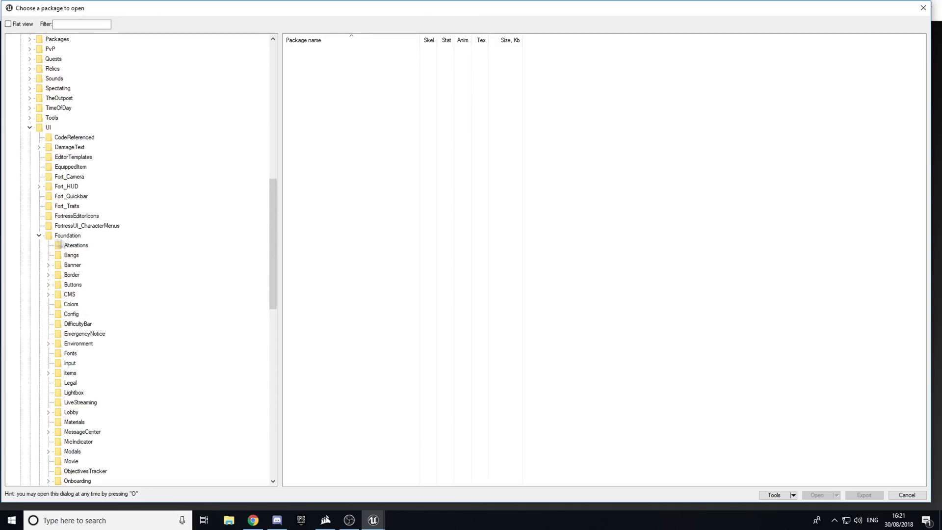
{"action": "left_click", "coordinate": [40, 235]}
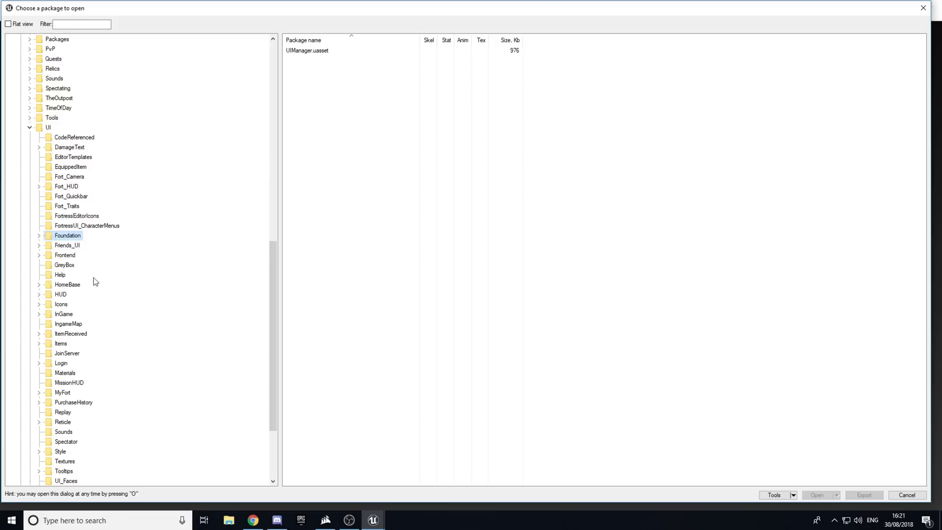
{"action": "left_click", "coordinate": [29, 128]}
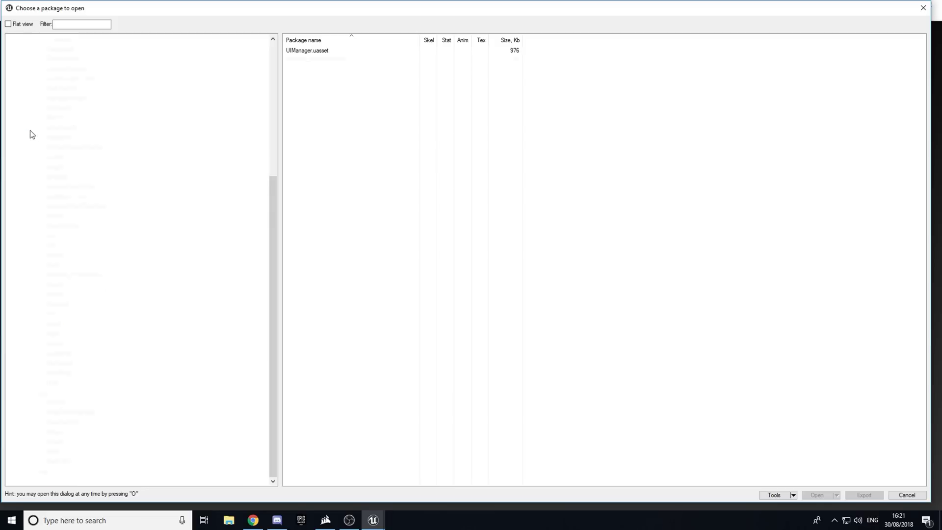
{"action": "scroll", "coordinate": [68, 196], "scroll_direction": "up", "scroll_amount": 7}
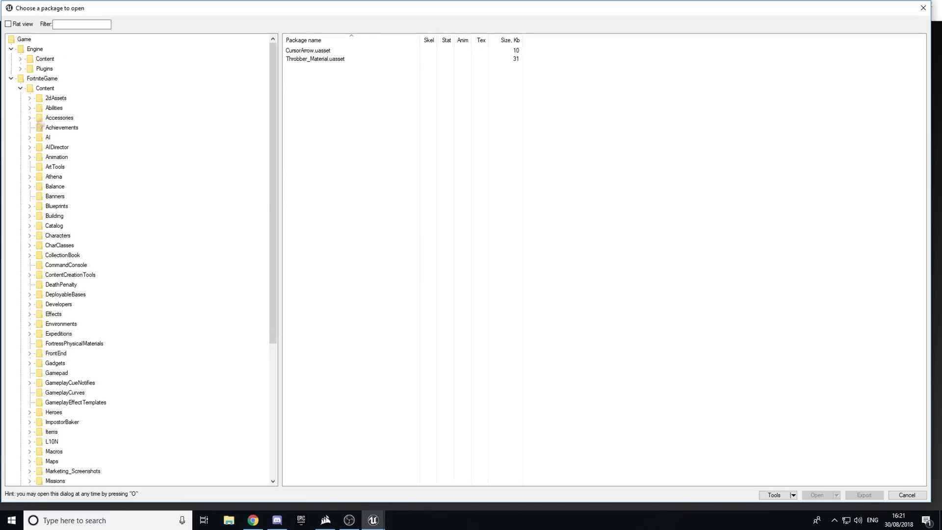
{"action": "left_click", "coordinate": [30, 176]}
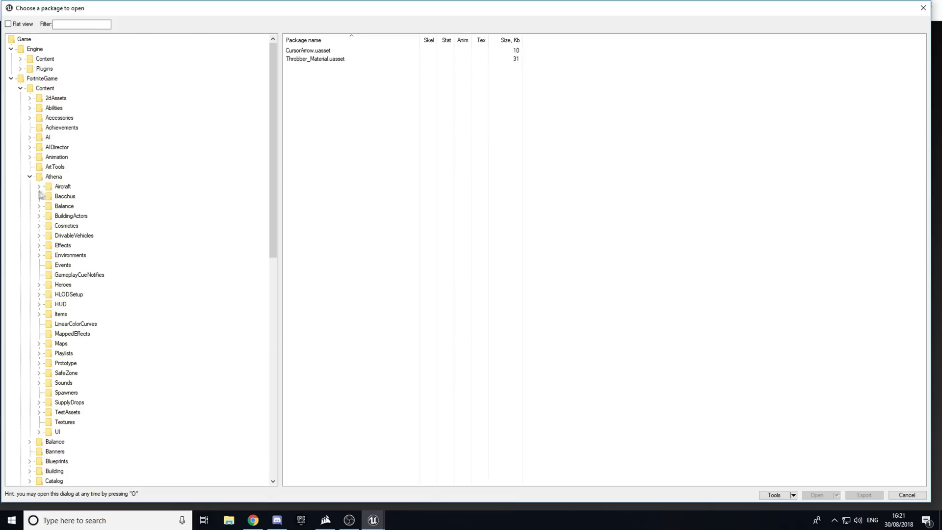
{"action": "scroll", "coordinate": [90, 239], "scroll_direction": "down", "scroll_amount": 2}
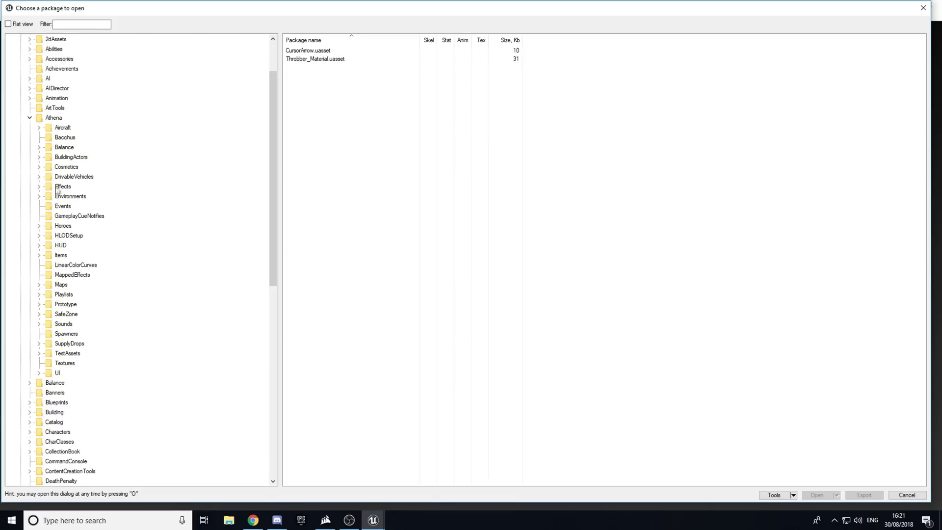
{"action": "left_click", "coordinate": [39, 296]}
{"action": "scroll", "coordinate": [81, 235], "scroll_direction": "down", "scroll_amount": 2}
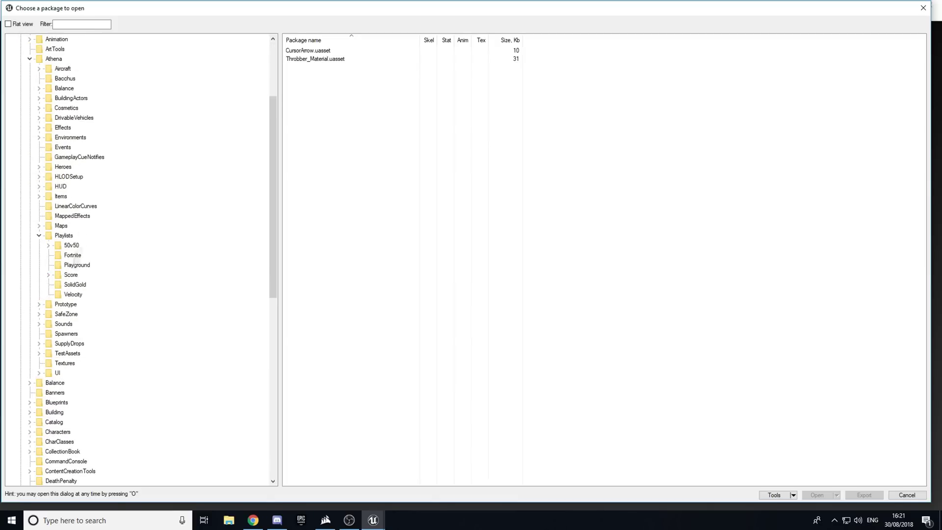
- Browse the Fortnite, Playground, Score, SolidGold and Velocity playlist packages in turn
{"action": "left_click", "coordinate": [72, 256]}
{"action": "left_click", "coordinate": [76, 266]}
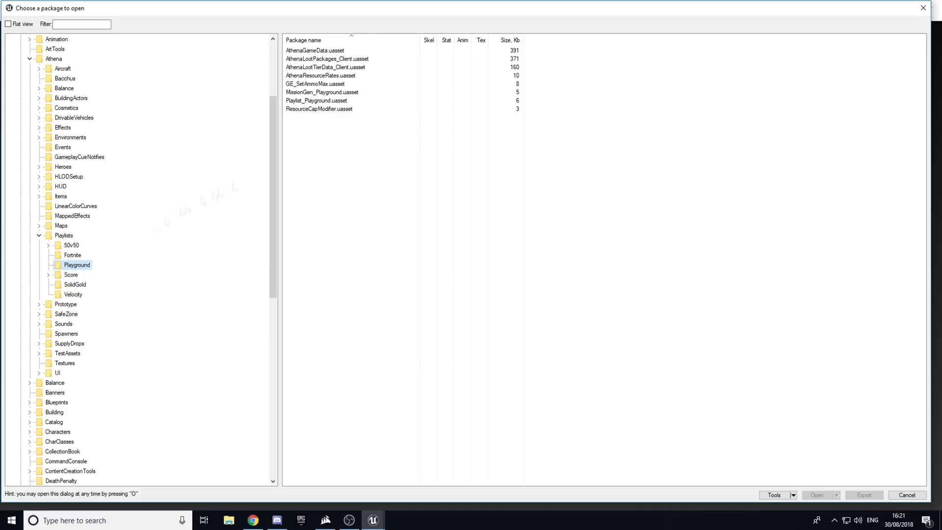
{"action": "left_click", "coordinate": [71, 276]}
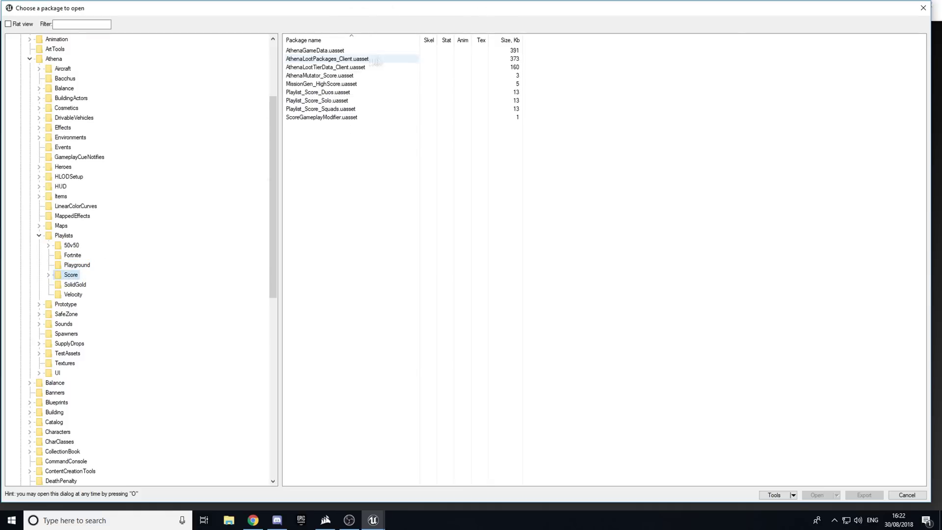
{"action": "left_click", "coordinate": [78, 286]}
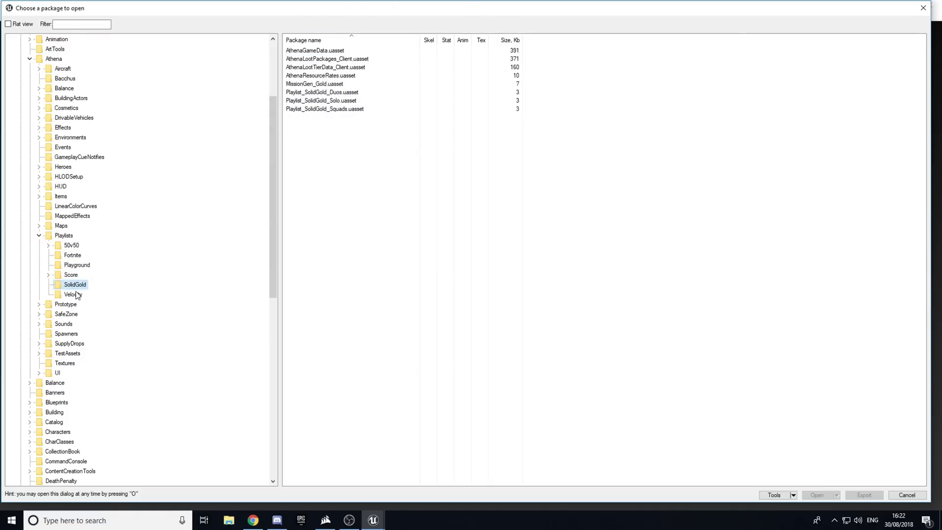
{"action": "left_click", "coordinate": [75, 294]}
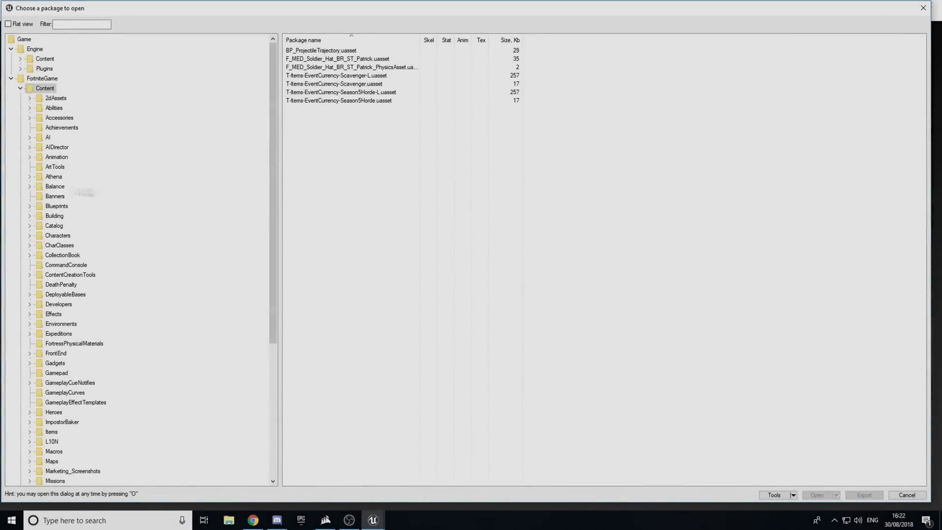
- Expand Athena > Items > ChallengeBundles > Season5
{"action": "left_click", "coordinate": [30, 177]}
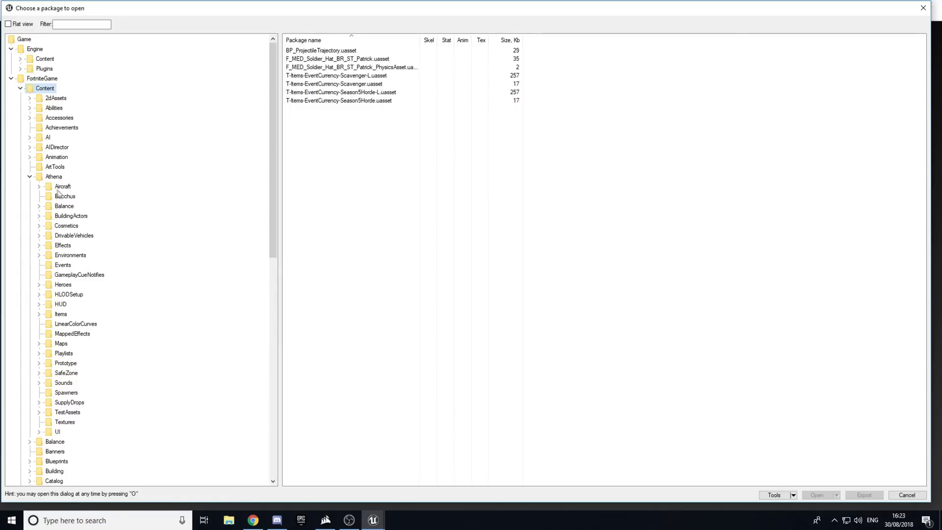
{"action": "scroll", "coordinate": [91, 230], "scroll_direction": "down", "scroll_amount": 2}
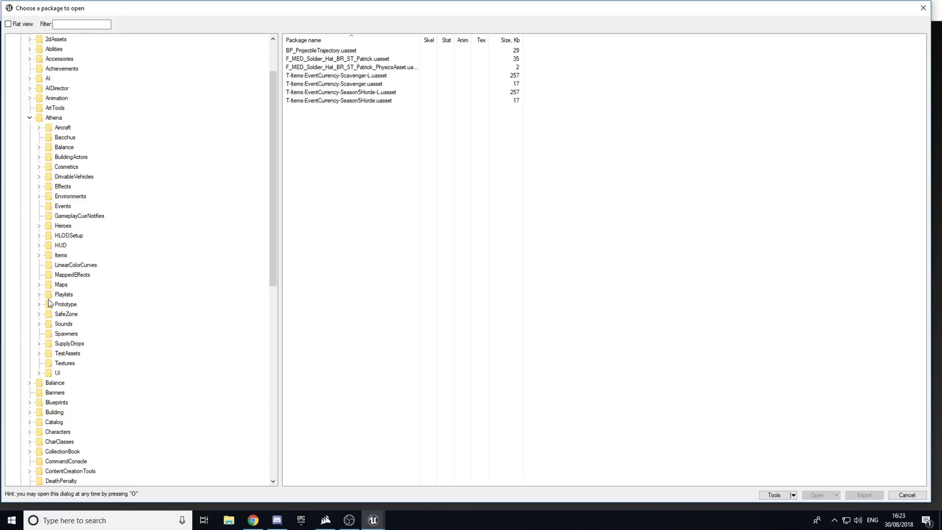
{"action": "left_click", "coordinate": [40, 256]}
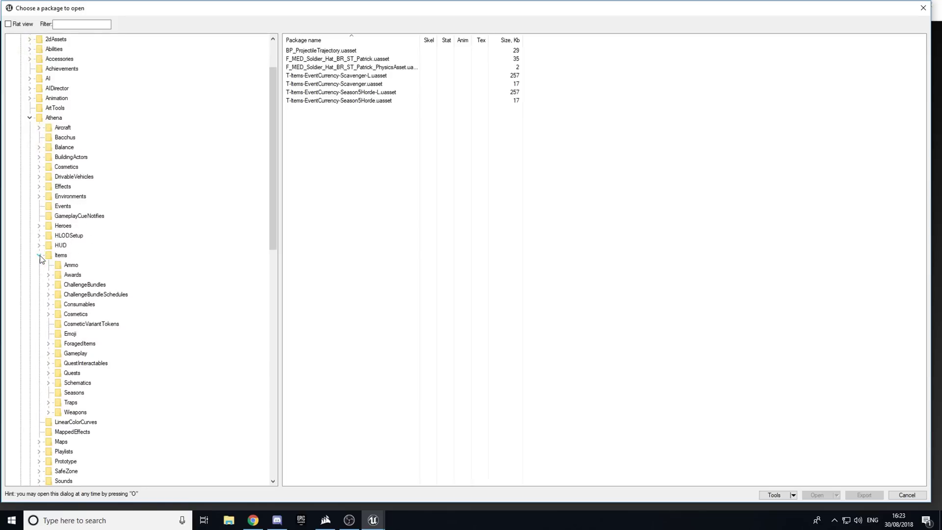
{"action": "scroll", "coordinate": [44, 260], "scroll_direction": "down", "scroll_amount": 1}
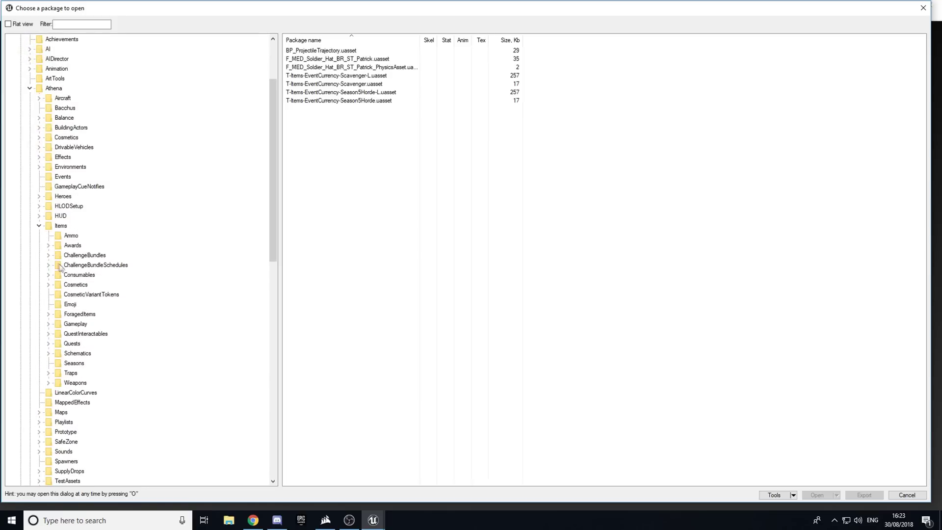
{"action": "left_click", "coordinate": [49, 255]}
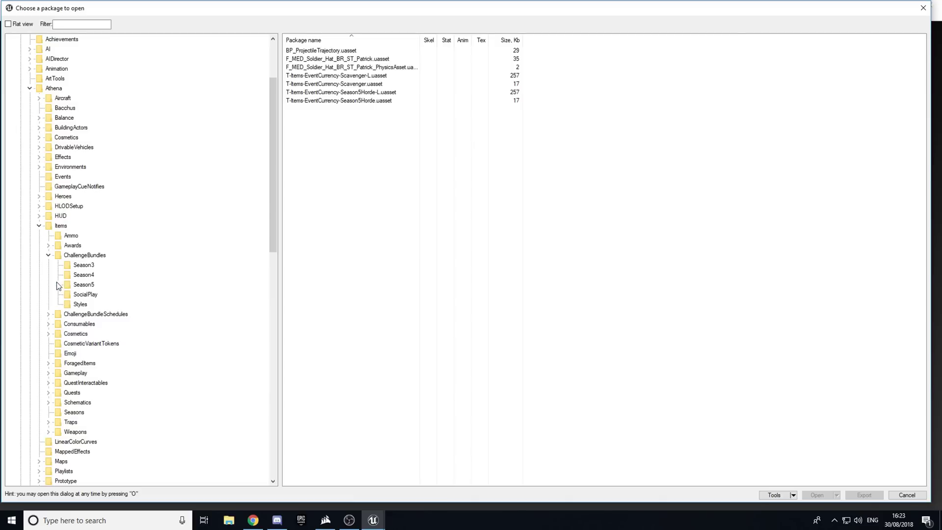
{"action": "left_click", "coordinate": [58, 284]}
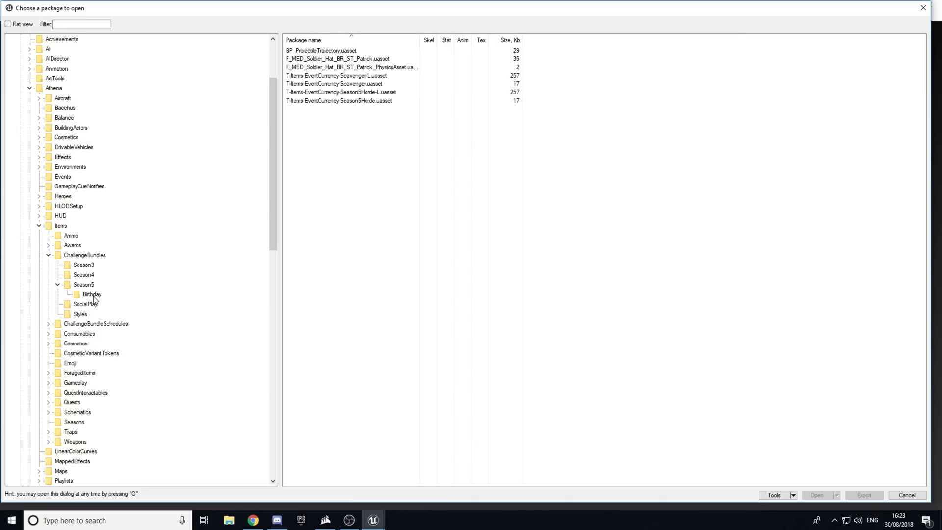
- List the Season5 challenge bundles and select QuestBundle_S5_Week_001 through Week_010
{"action": "left_click", "coordinate": [93, 296]}
{"action": "left_click", "coordinate": [84, 285]}
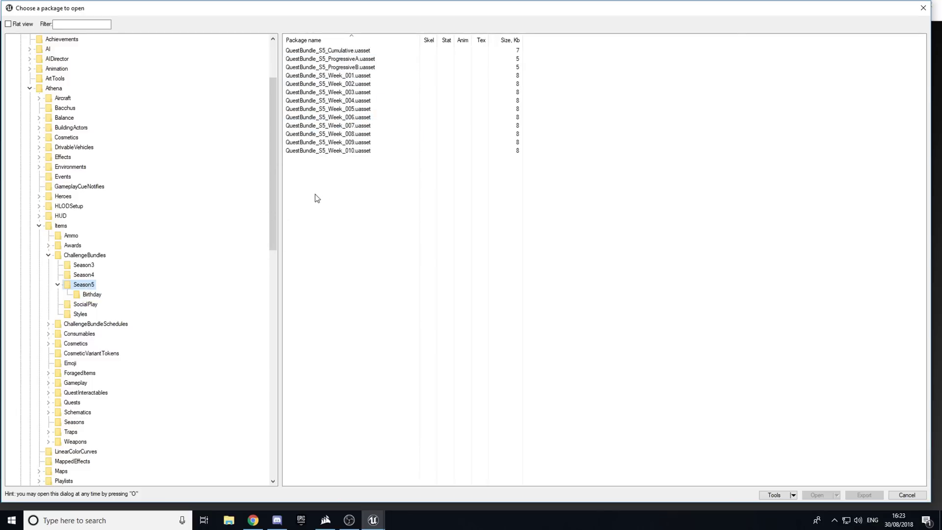
{"action": "left_click_drag", "start_coordinate": [340, 237], "coordinate": [320, 73]}
{"action": "left_click", "coordinate": [127, 520]}
{"action": "type", "text": "wordpad"}
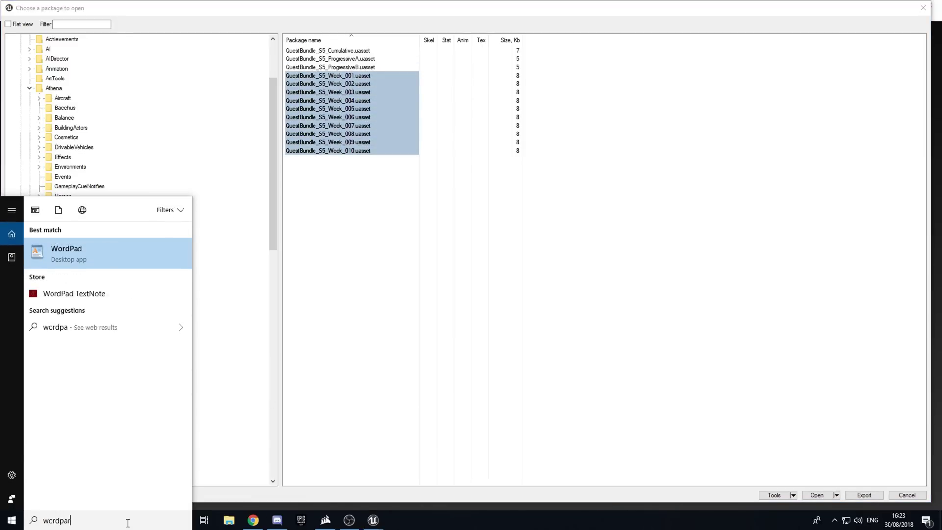
{"action": "key", "text": "Return"}
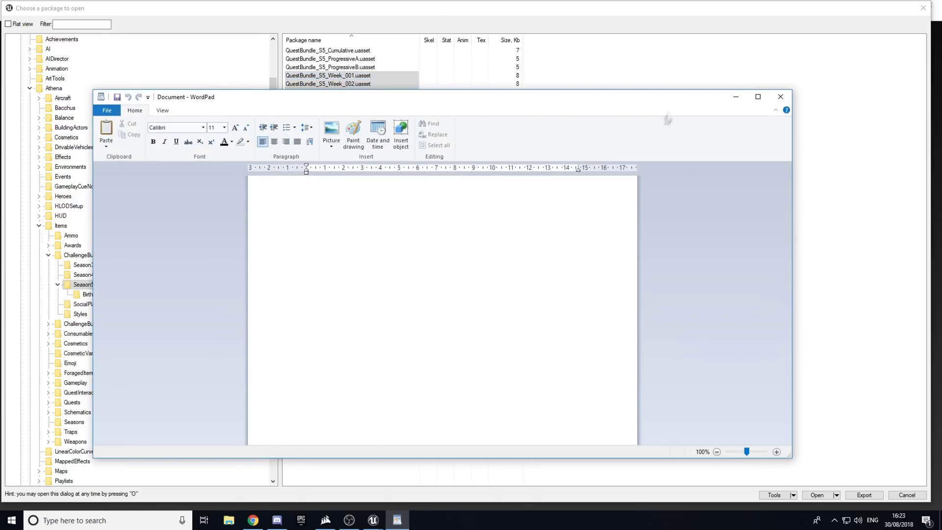
{"action": "left_click", "coordinate": [736, 97]}
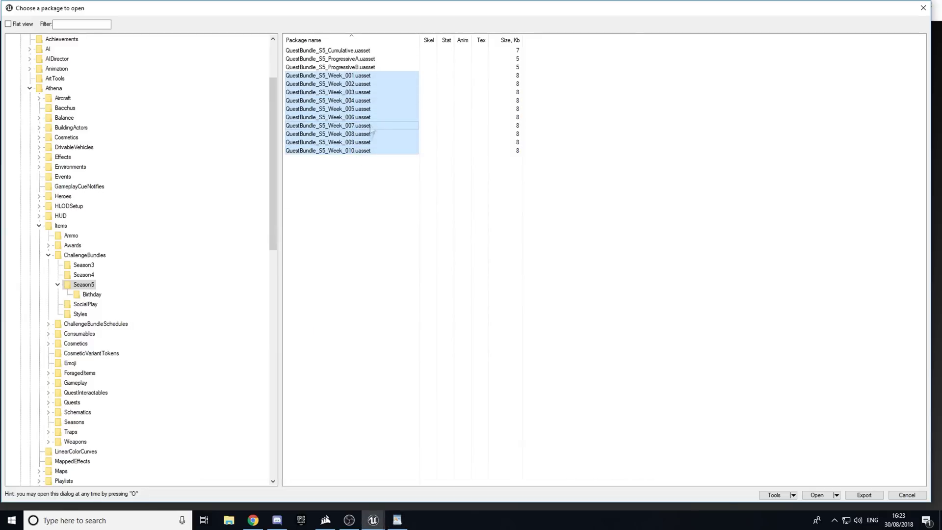
{"action": "left_click", "coordinate": [398, 521]}
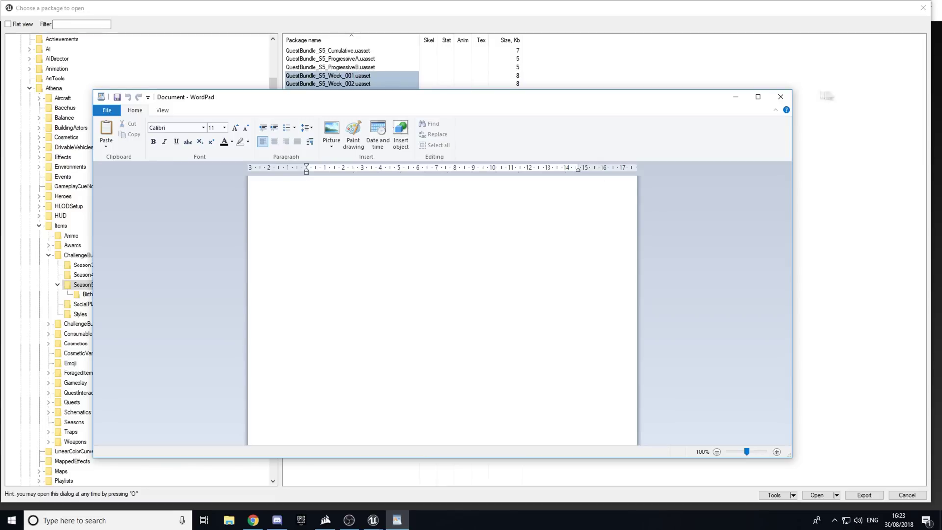
{"action": "left_click", "coordinate": [758, 97]}
{"action": "left_click", "coordinate": [889, 5]}
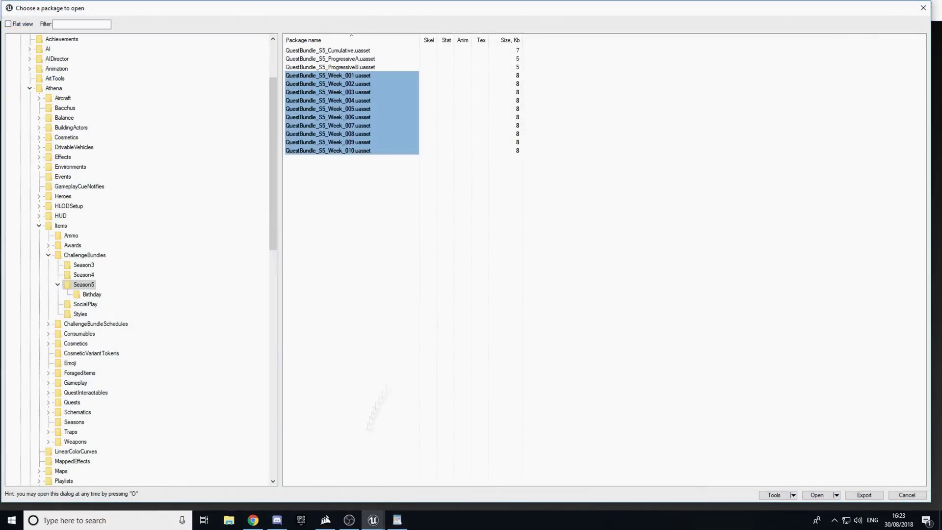
{"action": "right_click", "coordinate": [400, 522]}
- Close WordPad and collapse the Items folder to list BP_ProjectileTrajectory and the EventCurrency packages
{"action": "left_click", "coordinate": [404, 502]}
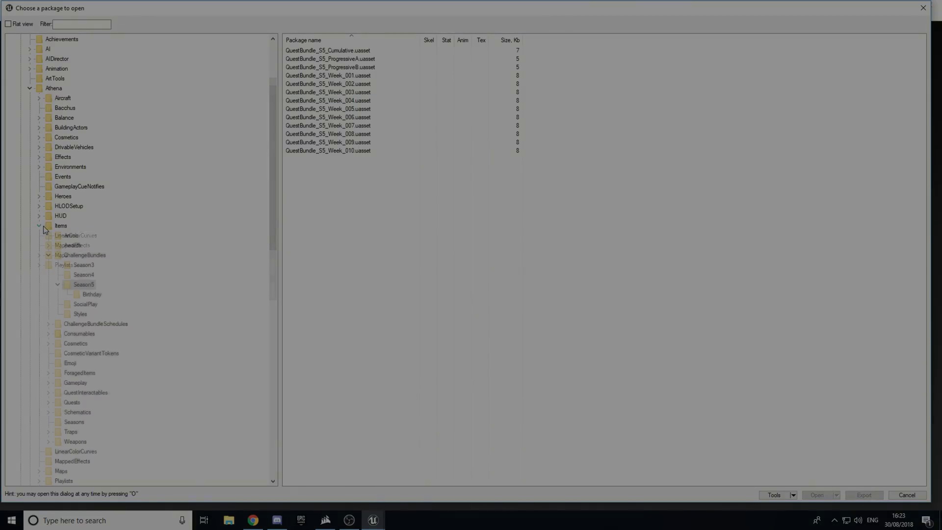
{"action": "left_click", "coordinate": [39, 225]}
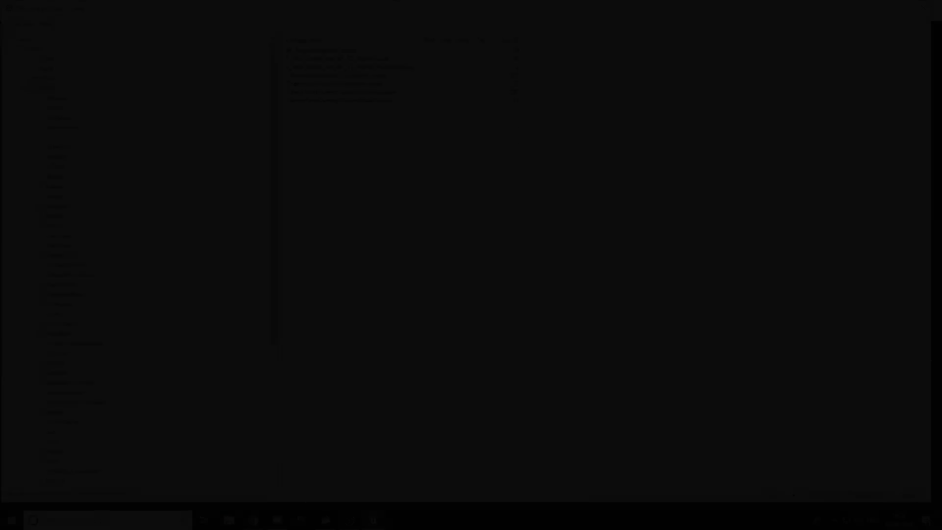
{"action": "scroll", "coordinate": [56, 398], "scroll_direction": "down", "scroll_amount": 1}
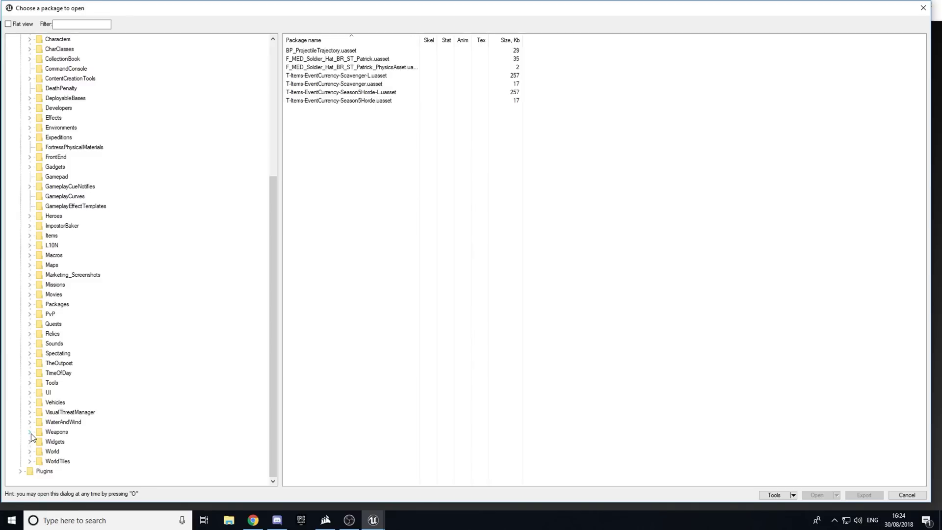
- Expand Weapons > FORT_Melee and preview the Broom_01_D melee texture
{"action": "left_click", "coordinate": [29, 432]}
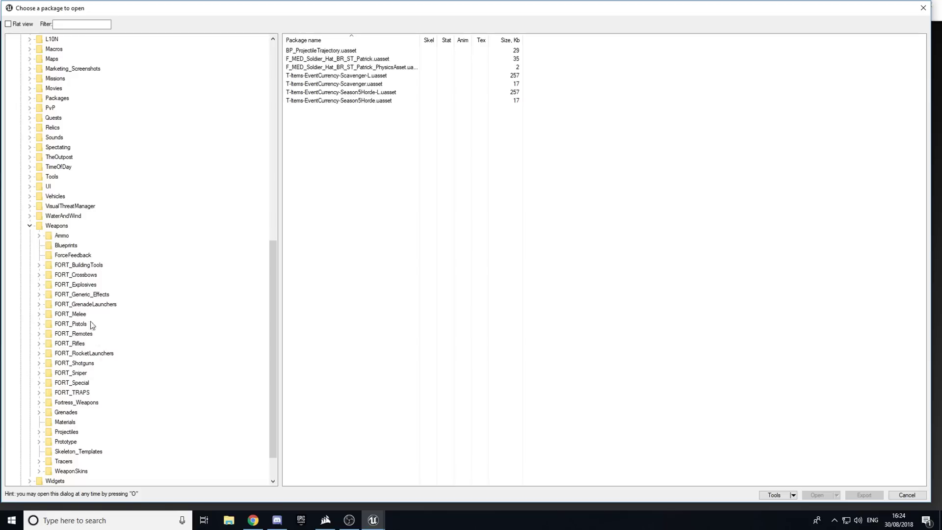
{"action": "left_click", "coordinate": [39, 314]}
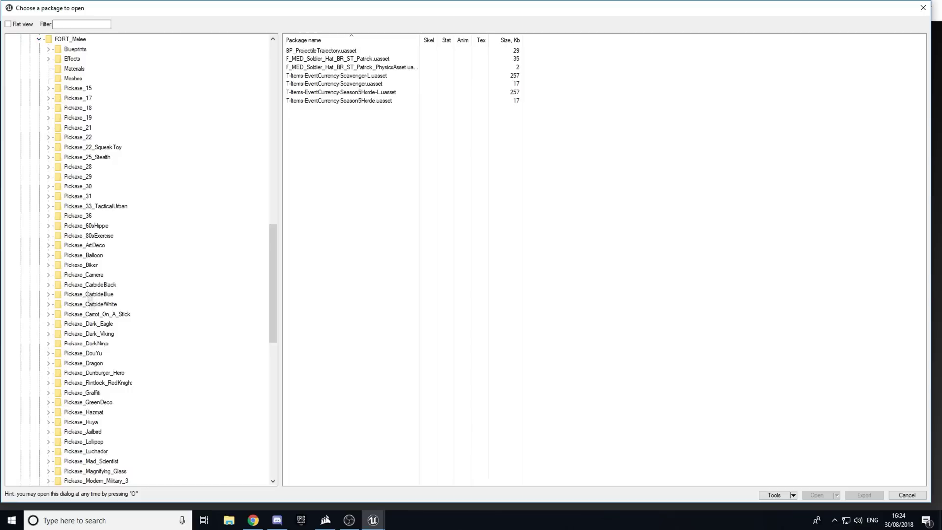
{"action": "scroll", "coordinate": [86, 249], "scroll_direction": "down", "scroll_amount": 20}
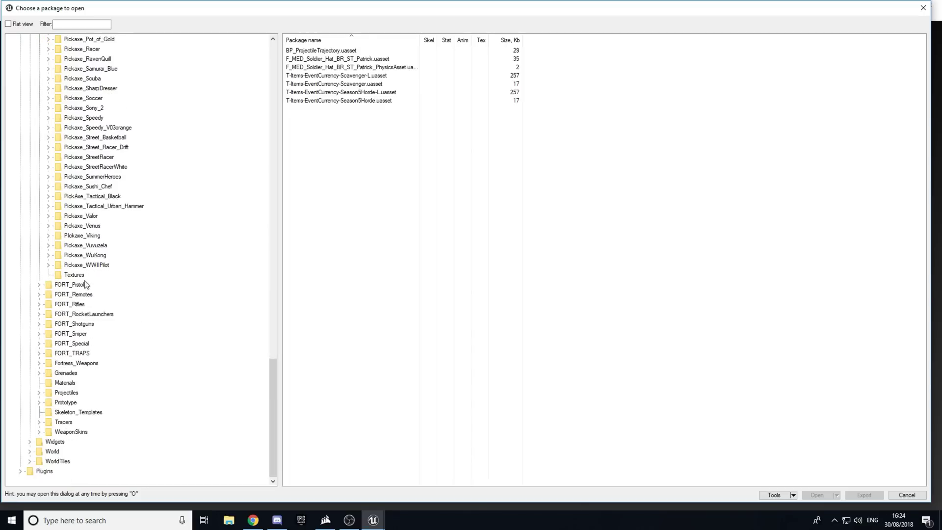
{"action": "double_click", "coordinate": [320, 151]}
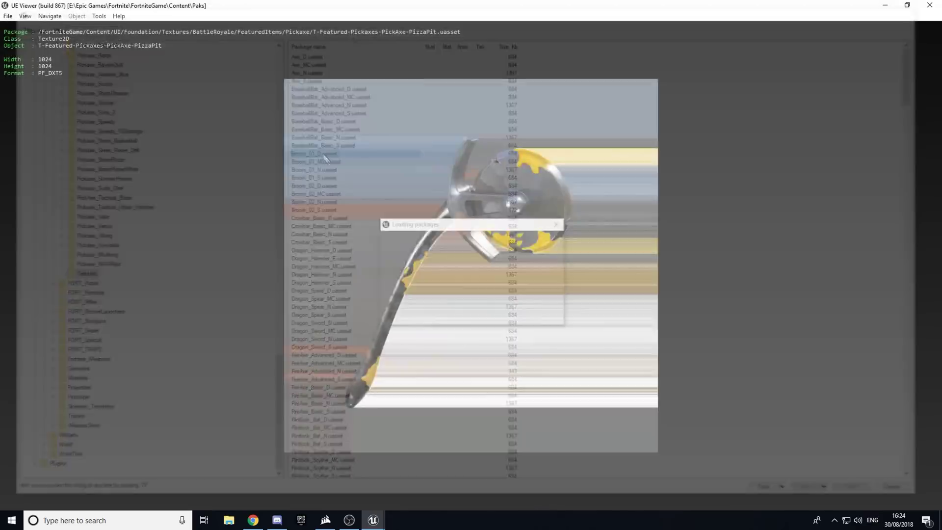
{"action": "key", "text": "o"}
- Open the Pickaxe_BatSickle mesh from the Meshes folder and rotate it to inspect it
{"action": "scroll", "coordinate": [164, 219], "scroll_direction": "up", "scroll_amount": 20}
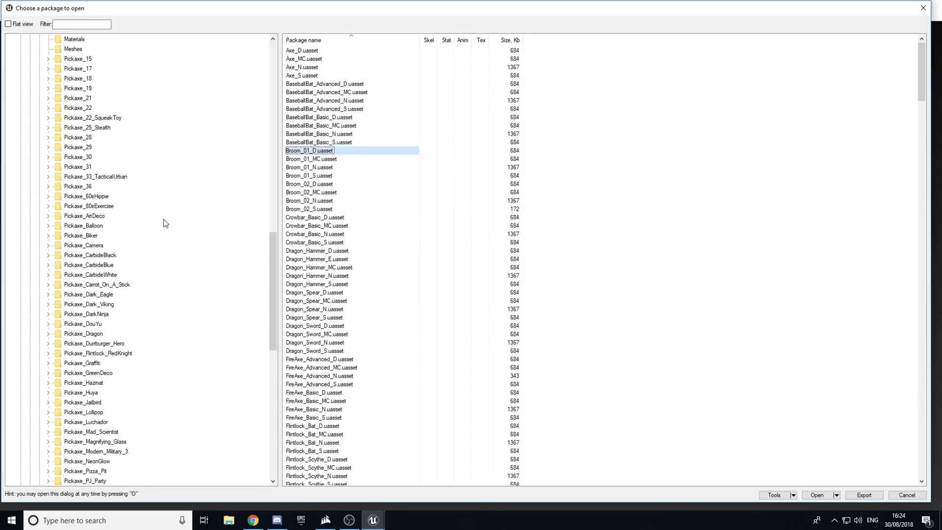
{"action": "scroll", "coordinate": [84, 249], "scroll_direction": "down", "scroll_amount": 3}
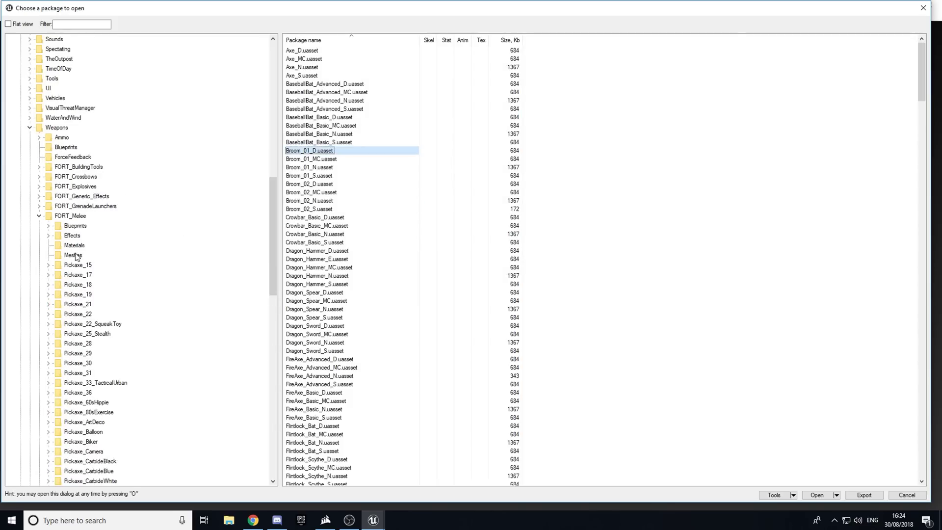
{"action": "left_click", "coordinate": [73, 255]}
{"action": "double_click", "coordinate": [316, 142]}
{"action": "left_click_drag", "start_coordinate": [480, 215], "coordinate": [518, 217]}
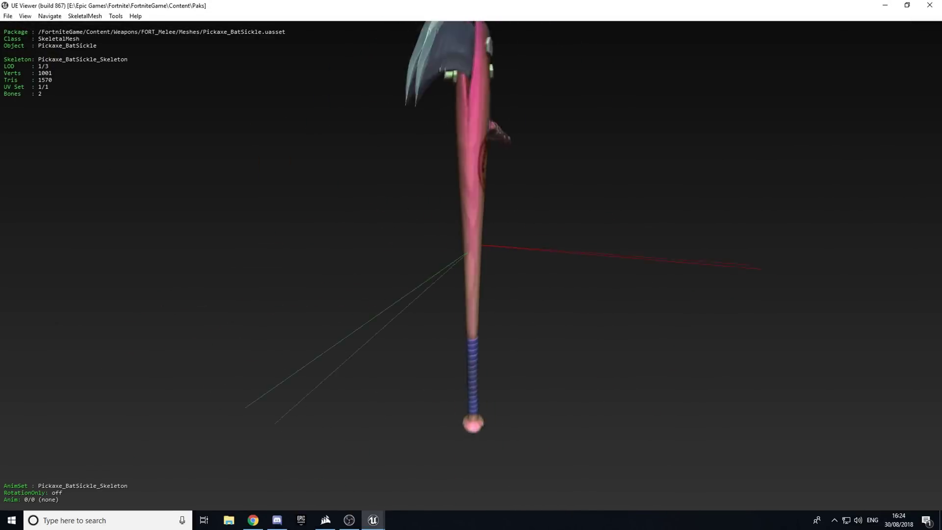
{"action": "key", "text": "o"}
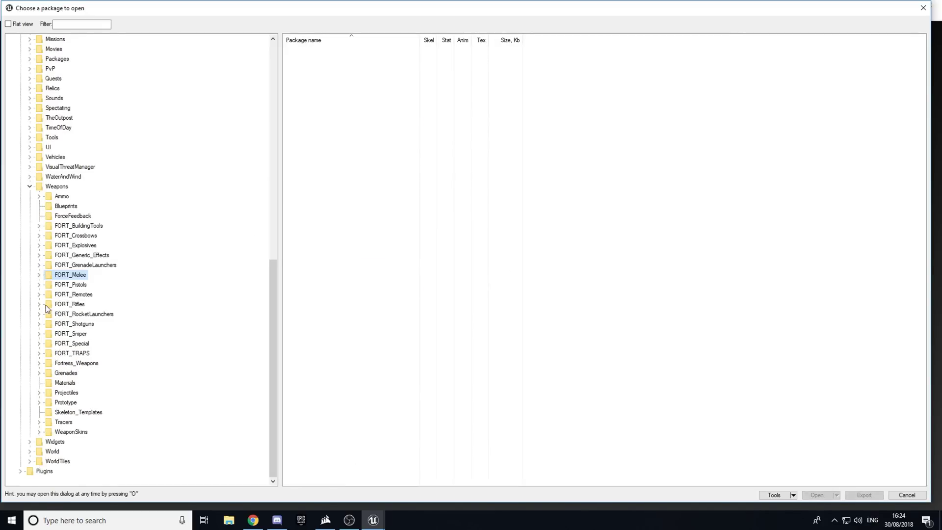
- Open the SK_AMR mesh from FORT_Rifles > Mesh and rotate it to inspect it
{"action": "left_click", "coordinate": [47, 306]}
{"action": "left_click", "coordinate": [70, 354]}
{"action": "double_click", "coordinate": [314, 82]}
{"action": "left_click_drag", "start_coordinate": [421, 143], "coordinate": [368, 302]}
{"action": "key", "text": "o"}
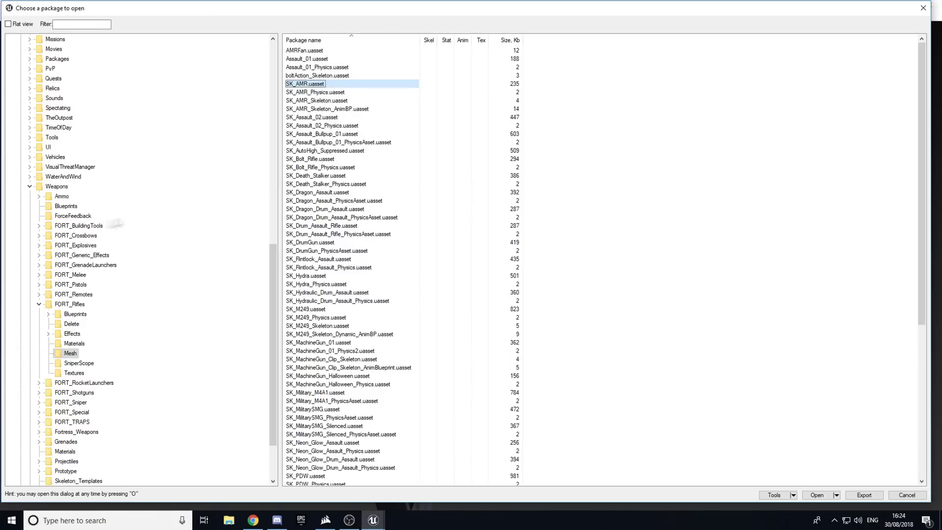
- Preview the SK_DrumGun, Assault_01 and SK_PDW rifle meshes in turn
{"action": "double_click", "coordinate": [343, 244]}
{"action": "key", "text": "o"}
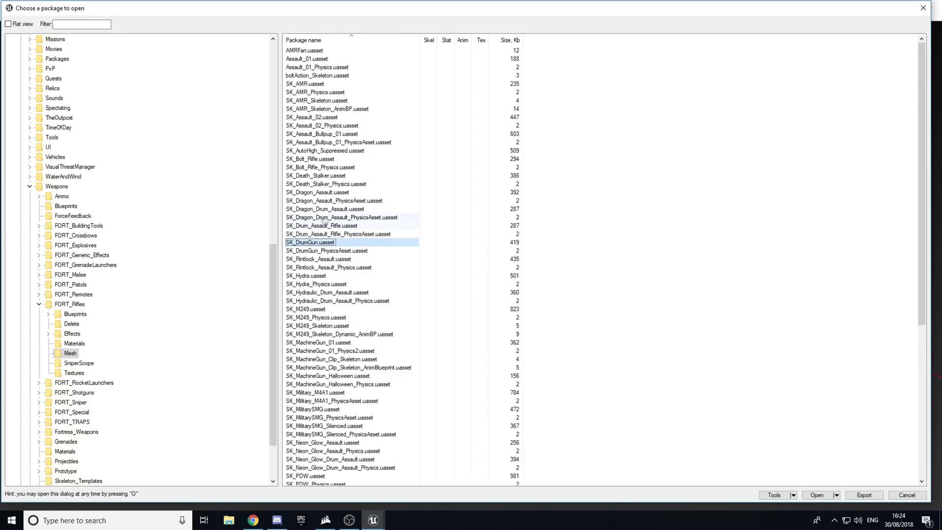
{"action": "double_click", "coordinate": [324, 58]}
{"action": "key", "text": "o"}
{"action": "scroll", "coordinate": [340, 293], "scroll_direction": "down", "scroll_amount": 10}
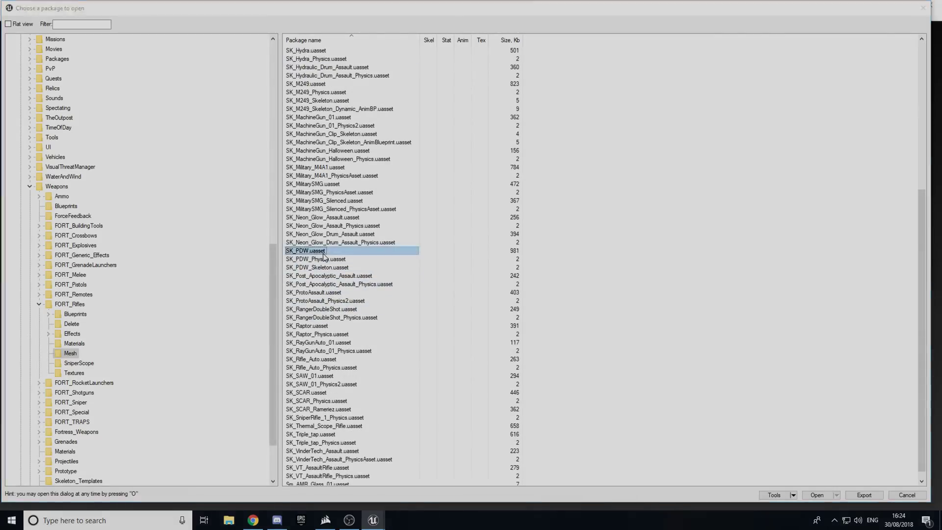
{"action": "double_click", "coordinate": [314, 251]}
{"action": "key", "text": "o"}
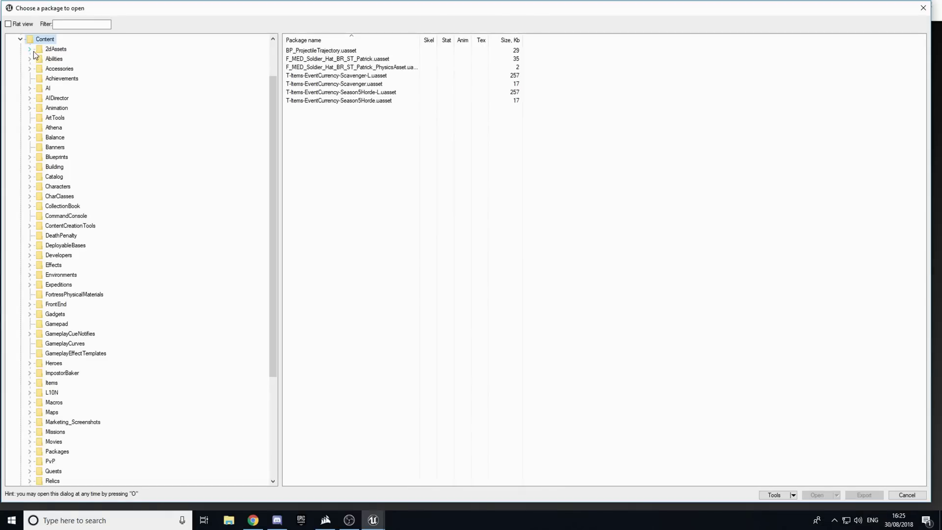
- Open T_LS_S5_Cumulative_01 from 2dAssets > Loadingscreens > Season5 and tilt it into perspective
{"action": "left_click", "coordinate": [30, 49]}
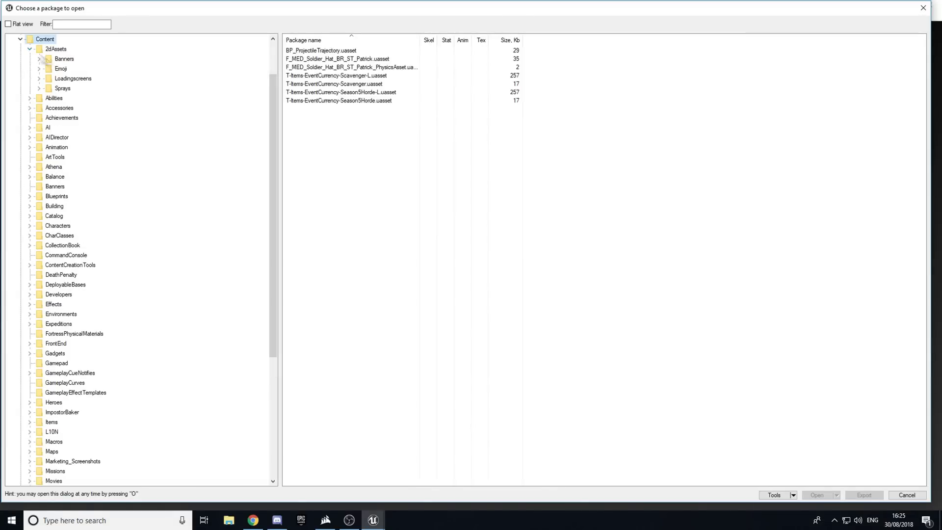
{"action": "left_click", "coordinate": [39, 79]}
{"action": "left_click", "coordinate": [55, 120]}
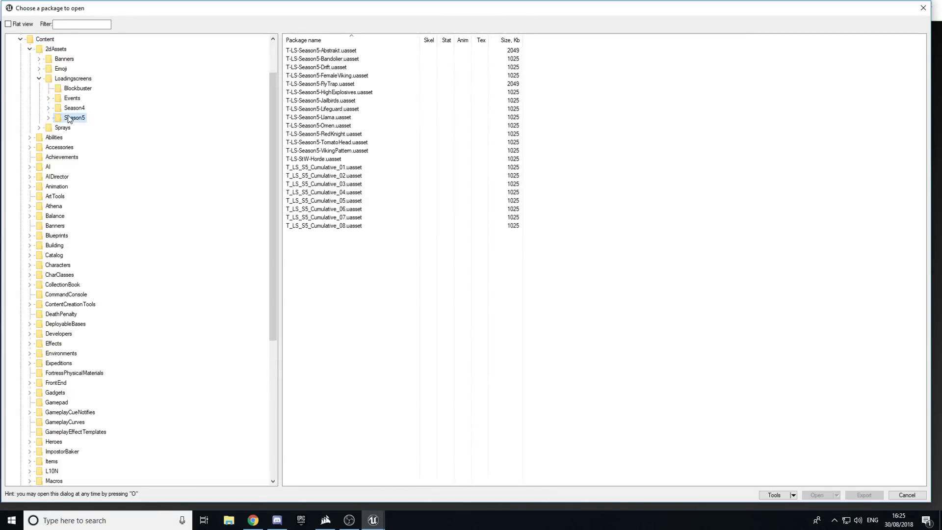
{"action": "double_click", "coordinate": [346, 169]}
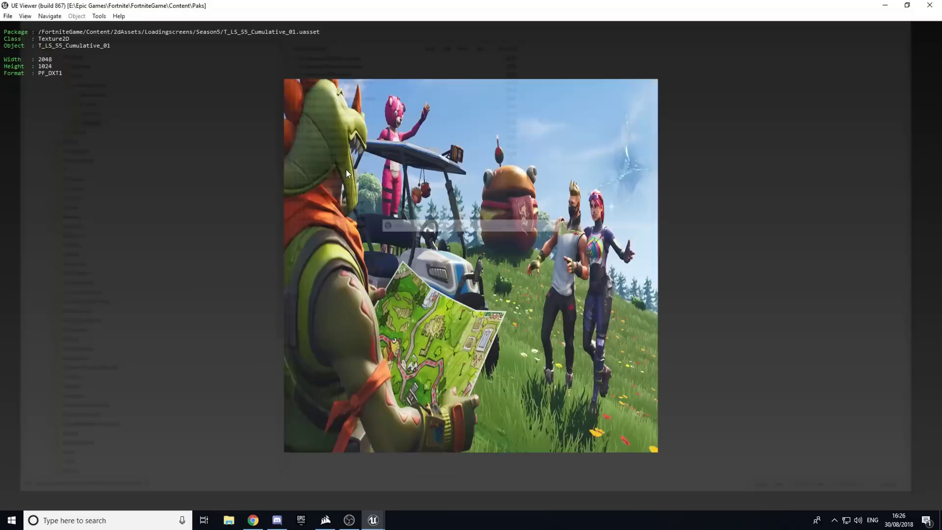
{"action": "left_click_drag", "start_coordinate": [432, 224], "coordinate": [461, 228]}
{"action": "key", "text": "o"}
- View the T_LS_S5_Cumulative_07 and _08 loading screens, then open _03
{"action": "double_click", "coordinate": [346, 220]}
{"action": "left_click_drag", "start_coordinate": [414, 191], "coordinate": [430, 192]}
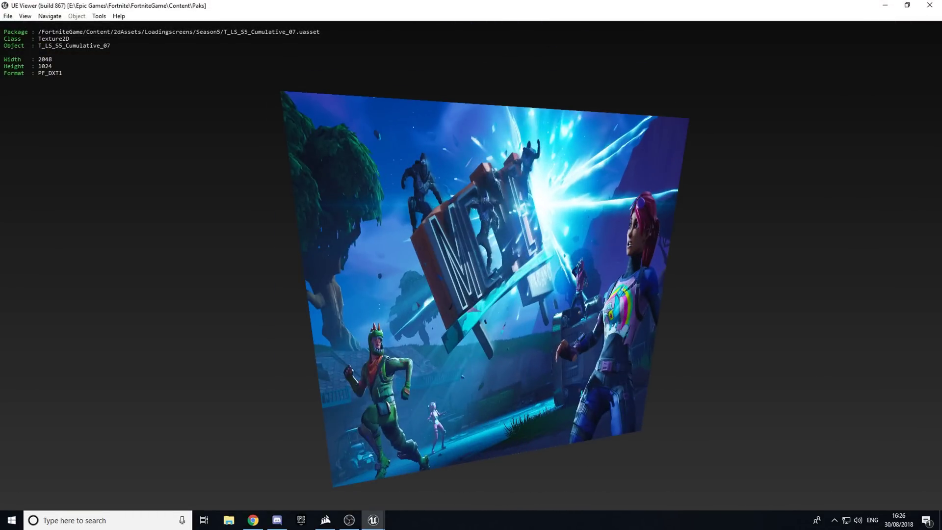
{"action": "key", "text": "o"}
{"action": "double_click", "coordinate": [337, 226]}
{"action": "mouse_move", "coordinate": [337, 227]}
{"action": "left_mouse_down"}
{"action": "mouse_move", "coordinate": [363, 228]}
{"action": "mouse_move", "coordinate": [344, 229]}
{"action": "left_mouse_up"}
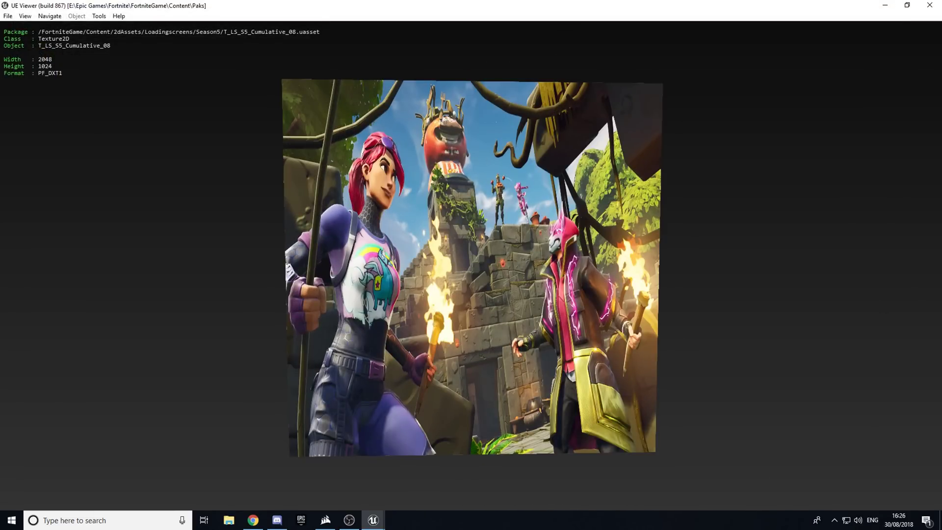
{"action": "key", "text": "o"}
{"action": "double_click", "coordinate": [338, 186]}
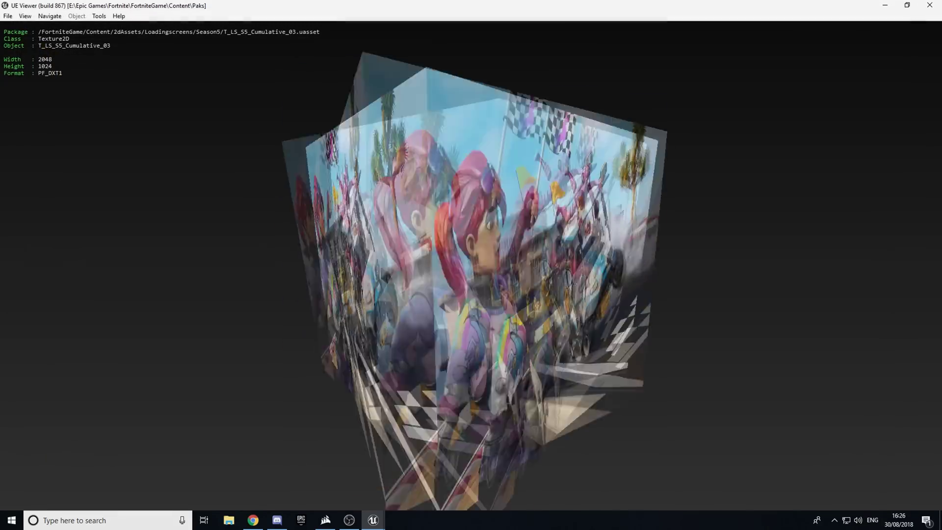